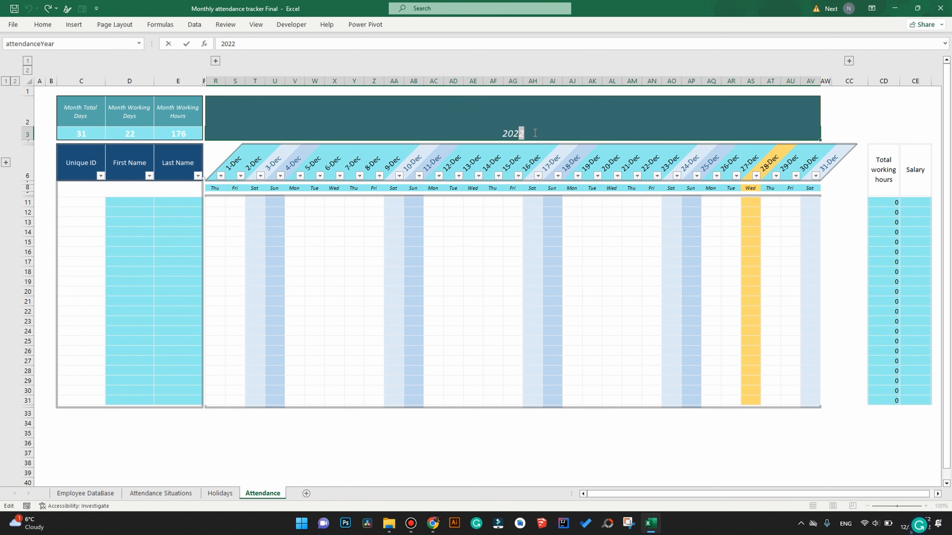
Try 2024 as the calendar year, then set it back to 2022 so December starts Thursday 1-Dec.
type("4")
key("Return")
double_click(520, 134)
type("2")
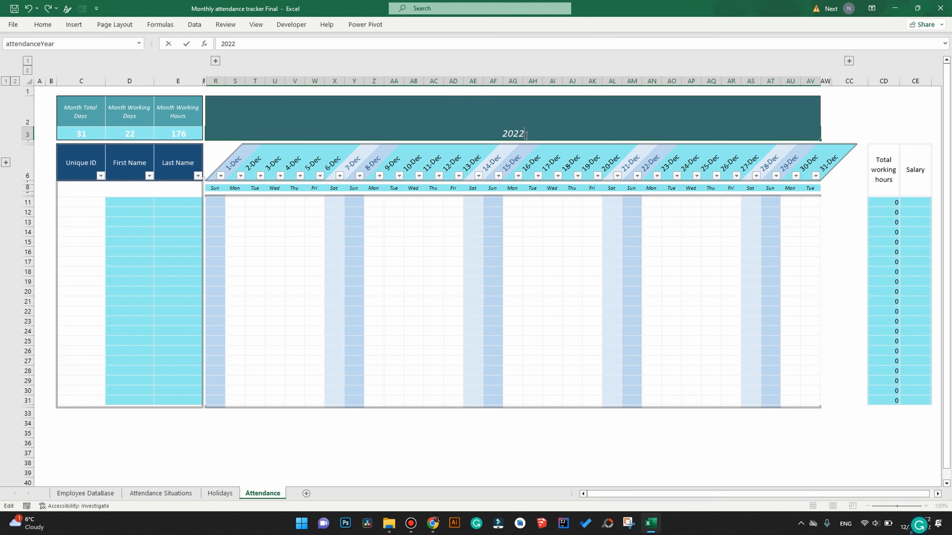
key("Return")
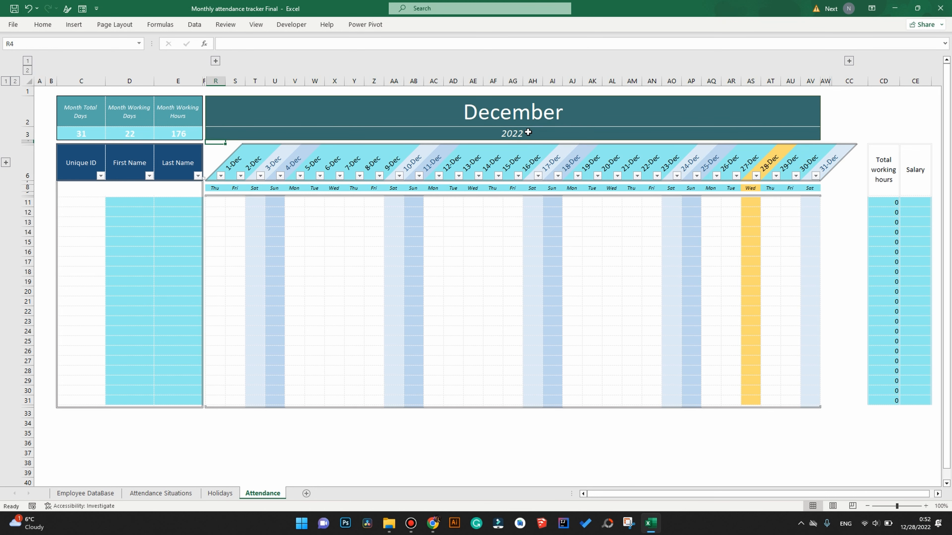
left_click_drag(525, 119, 522, 135)
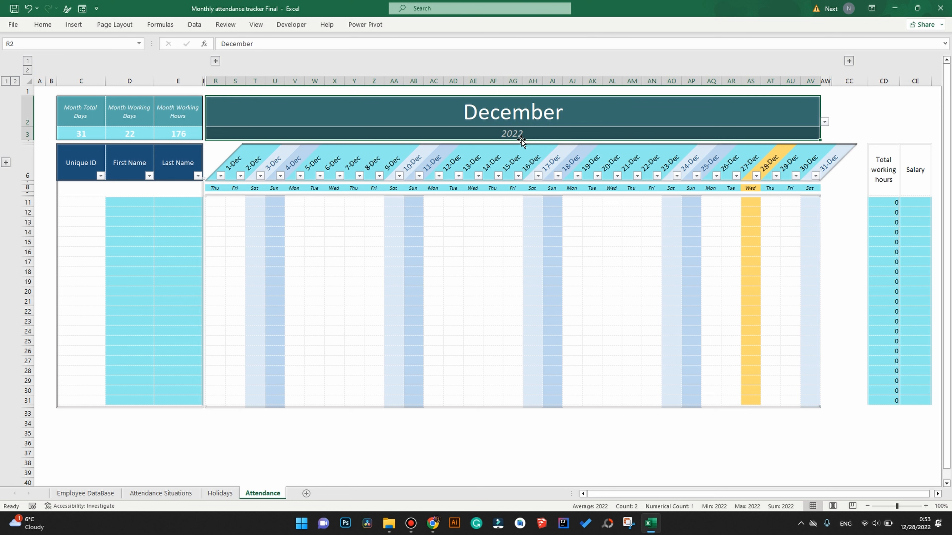
double_click(521, 114)
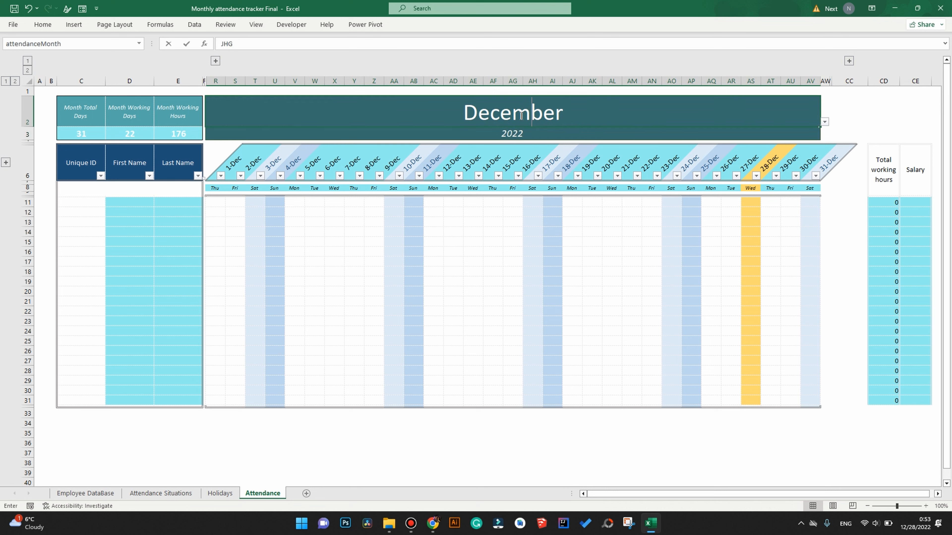
type("JHG")
key("Return")
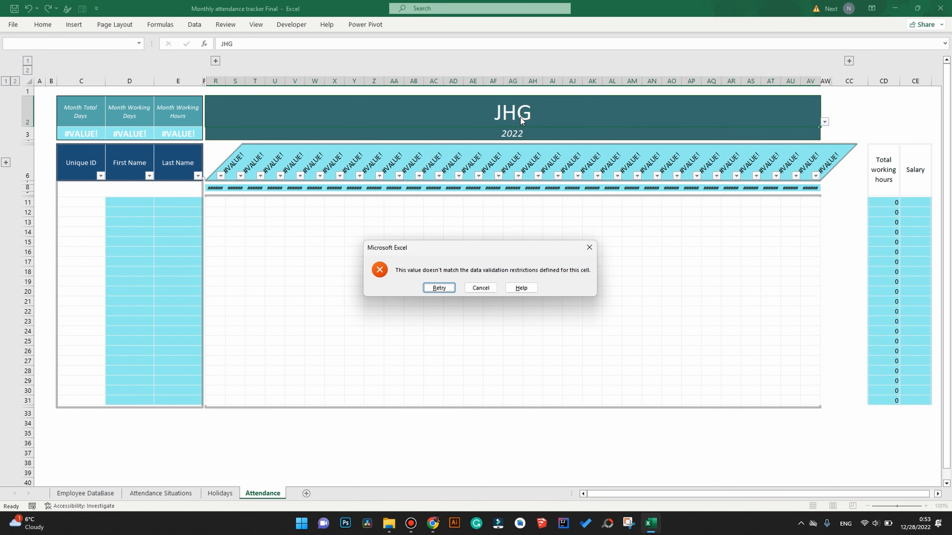
key("Escape")
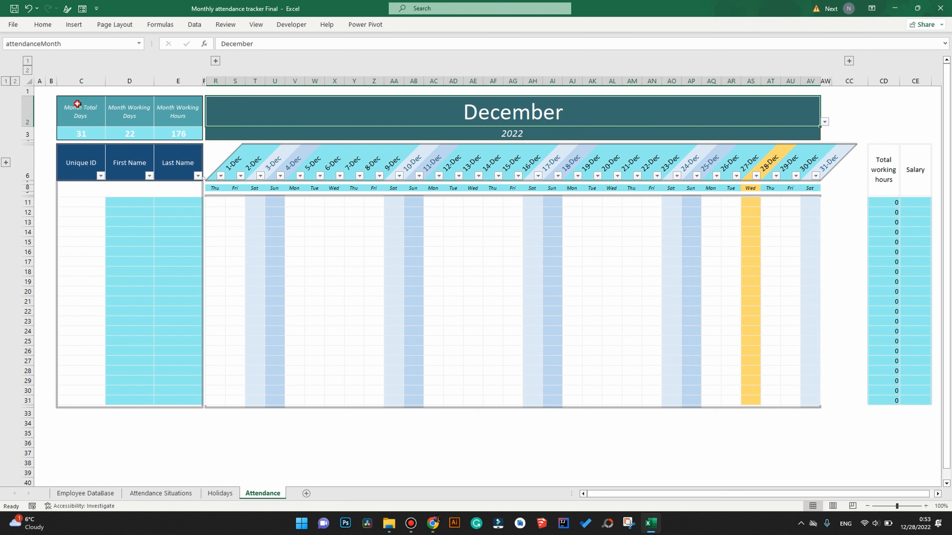
left_click_drag(76, 100, 179, 132)
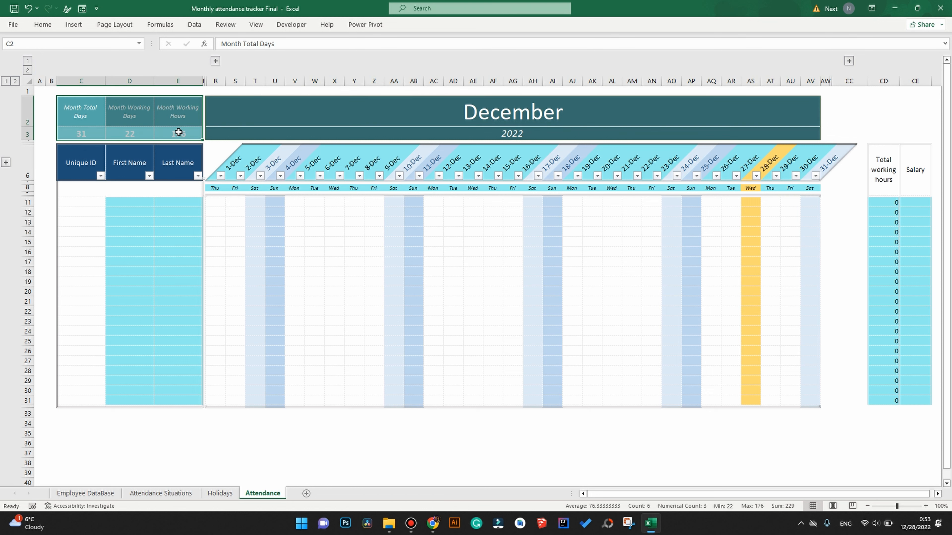
left_click(75, 119)
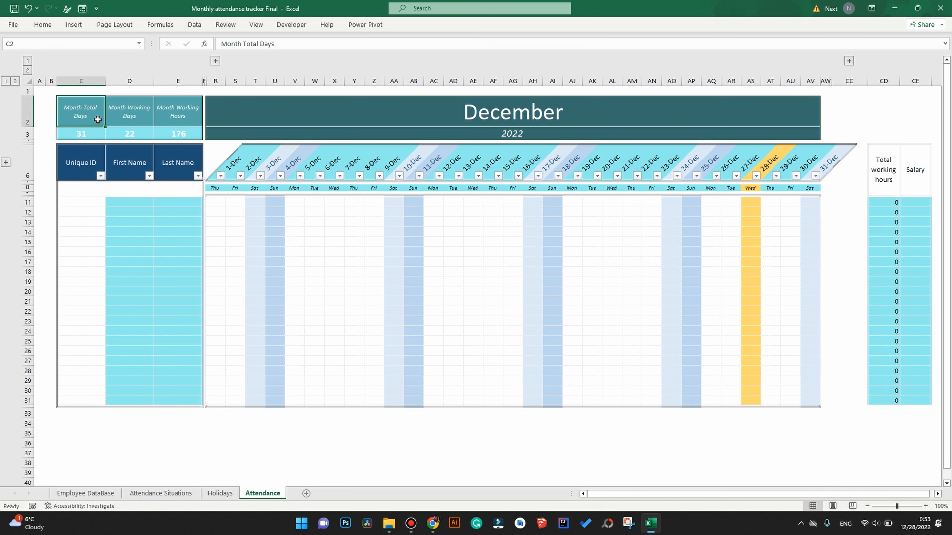
left_click(125, 137)
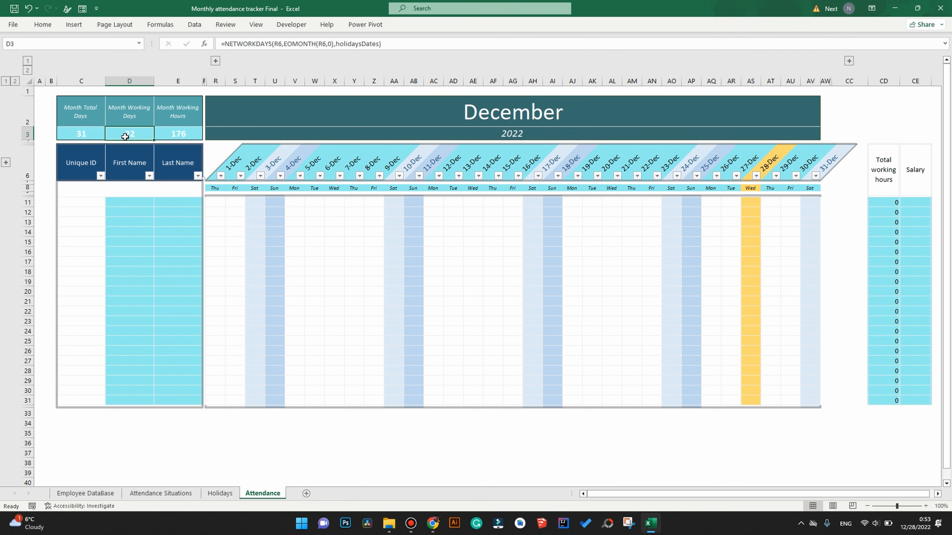
left_click(170, 136)
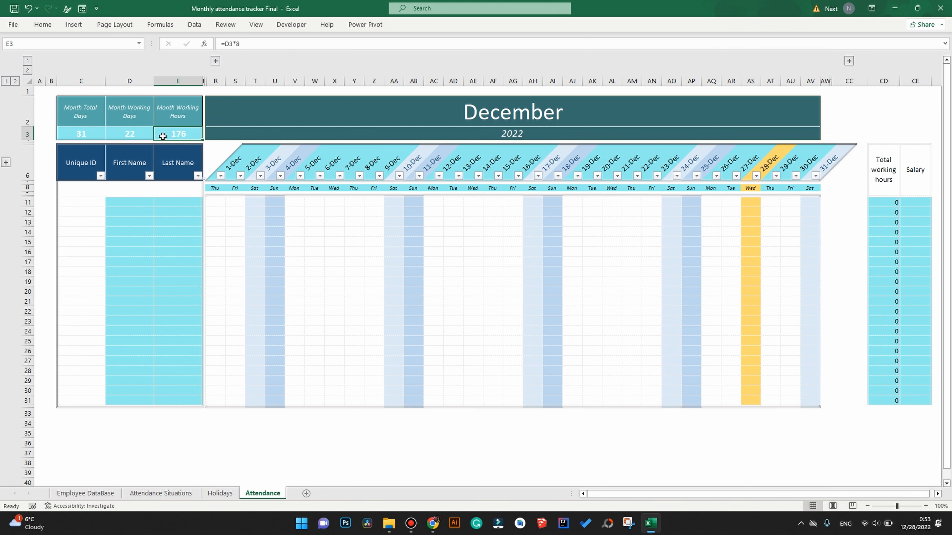
left_click(136, 136)
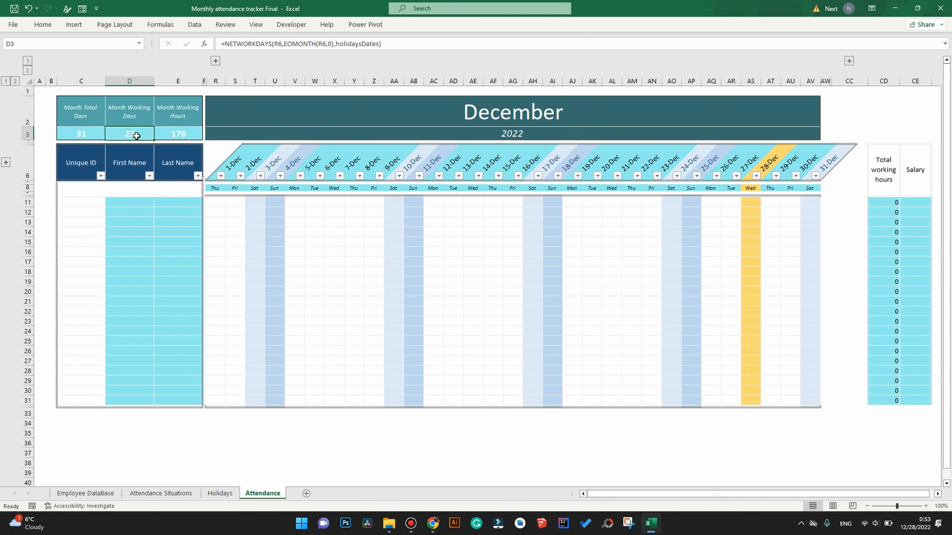
left_click(165, 135)
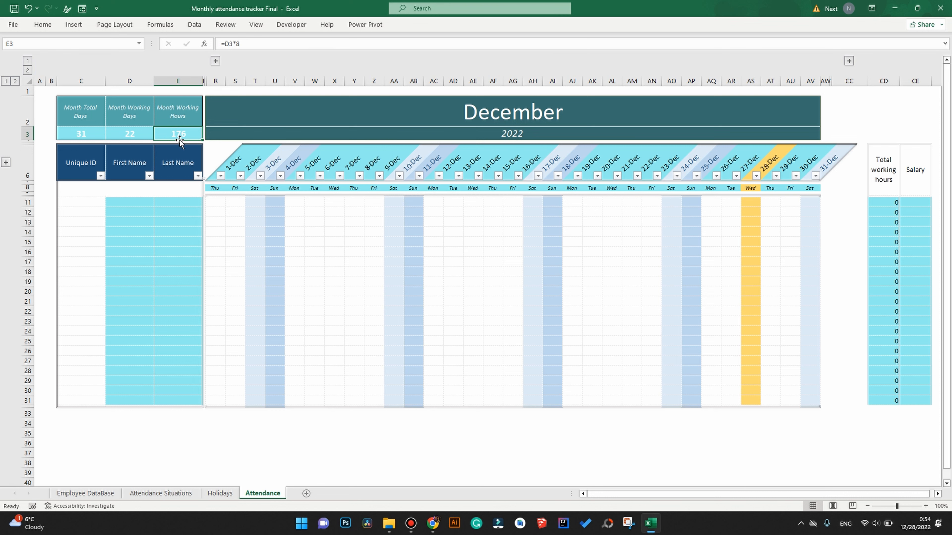
left_click(475, 122)
left_click(471, 129)
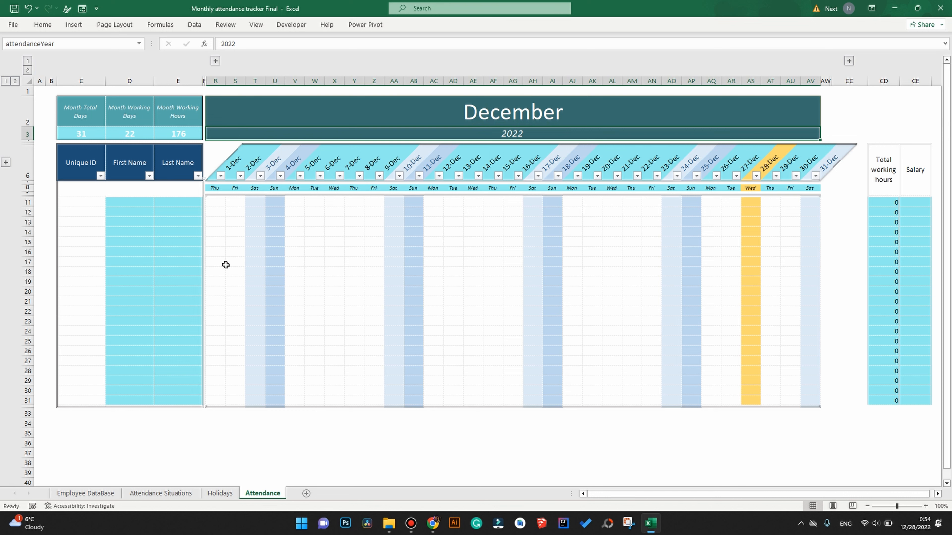
Check the Unique ID and name cells against Employee DataBase, then expand the grouped Reporting columns.
left_click_drag(92, 204, 93, 388)
left_click_drag(134, 205, 175, 387)
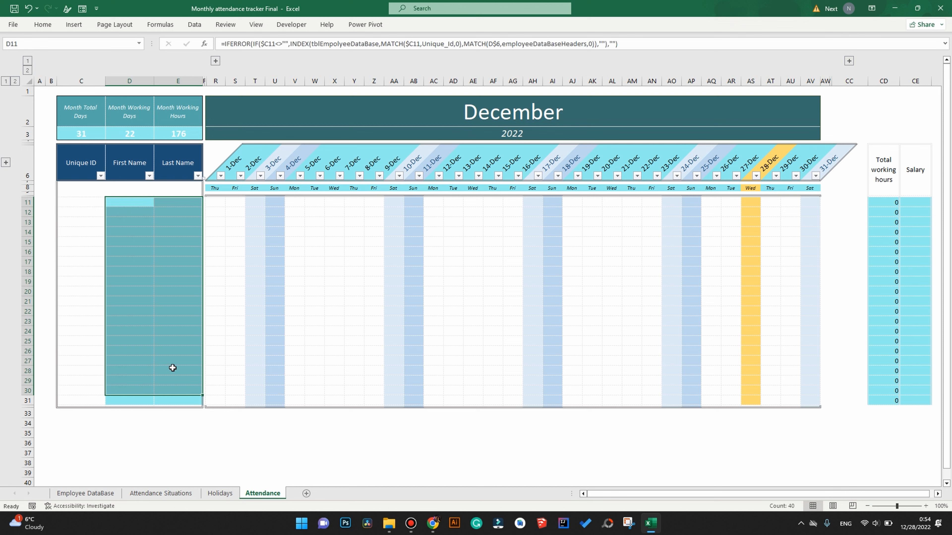
left_click(107, 494)
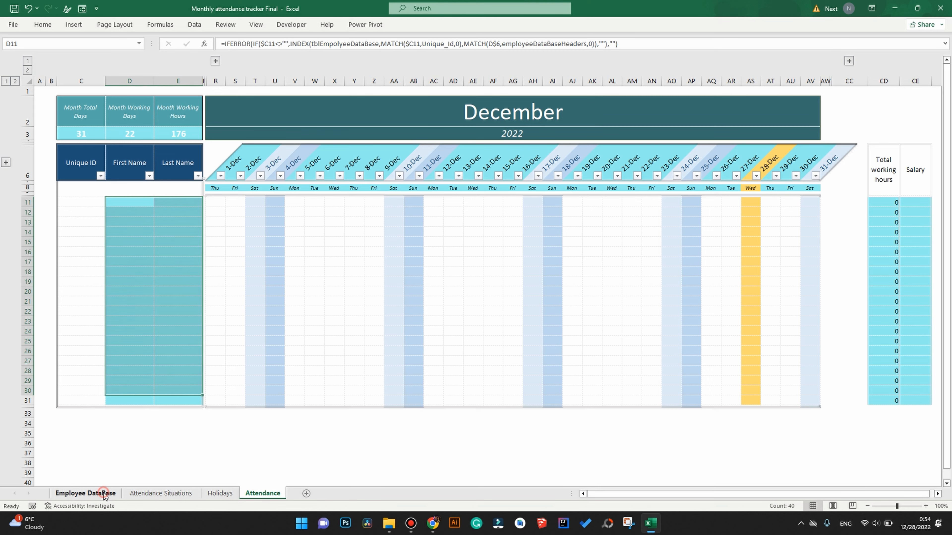
left_click(260, 494)
left_click(215, 61)
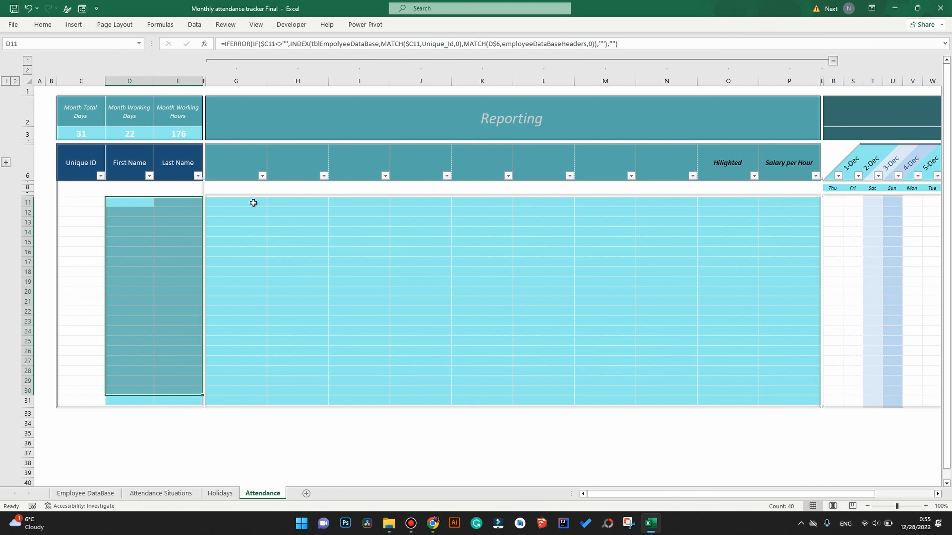
left_click_drag(216, 202, 809, 402)
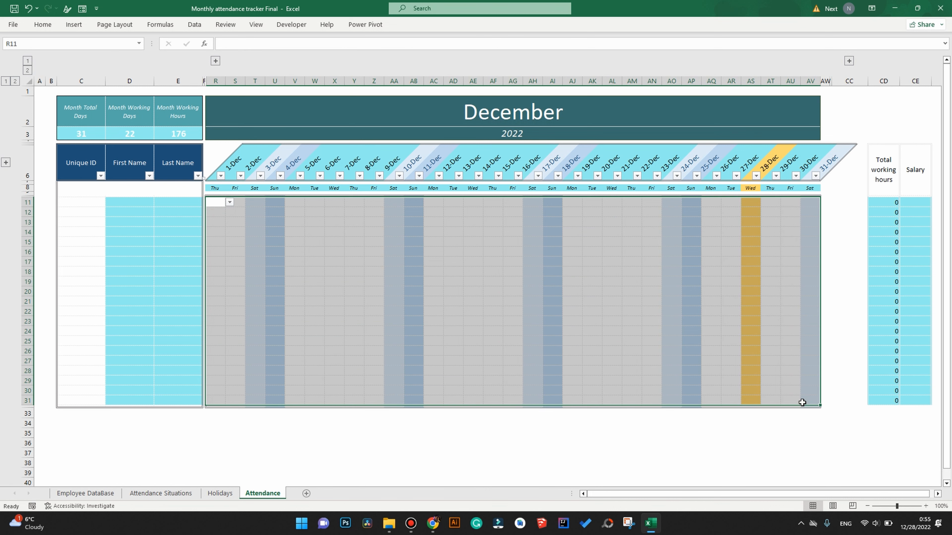
Choose SL from the dropdowns in R11 and S11, giving row 11 16 working hours.
left_click(221, 203)
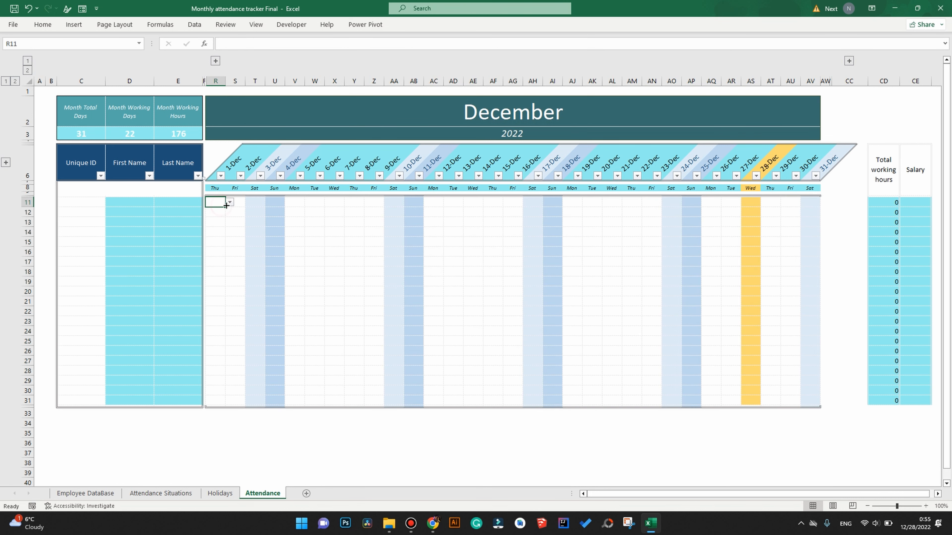
left_click(228, 203)
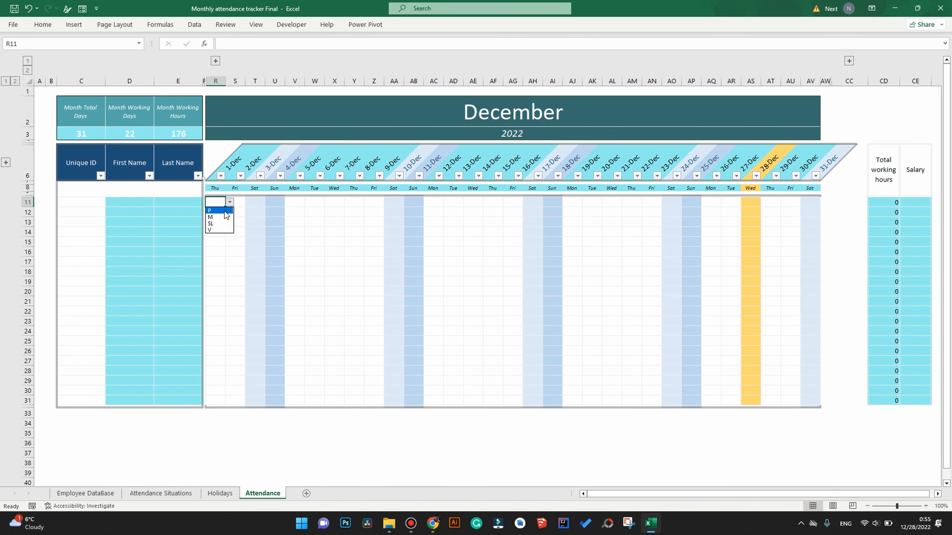
left_click(219, 224)
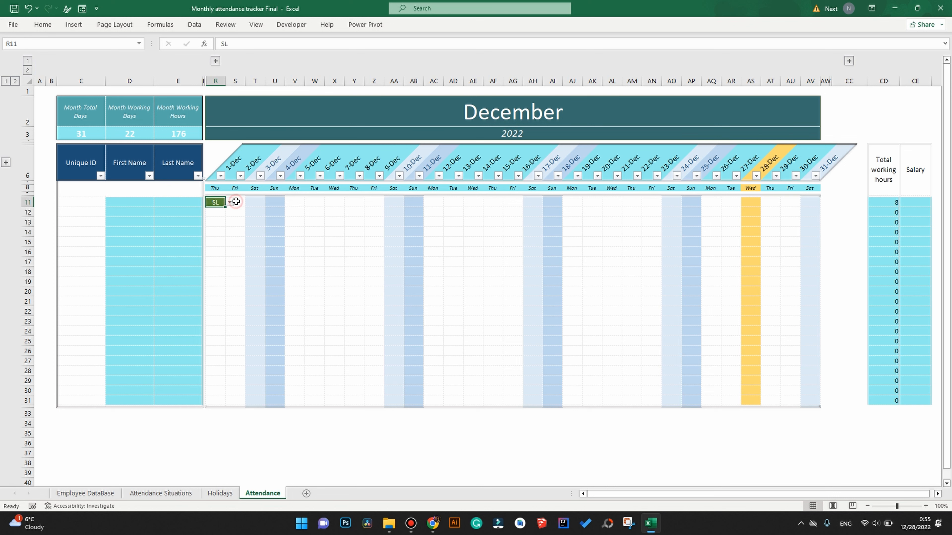
left_click(235, 202)
left_click(249, 202)
left_click(236, 224)
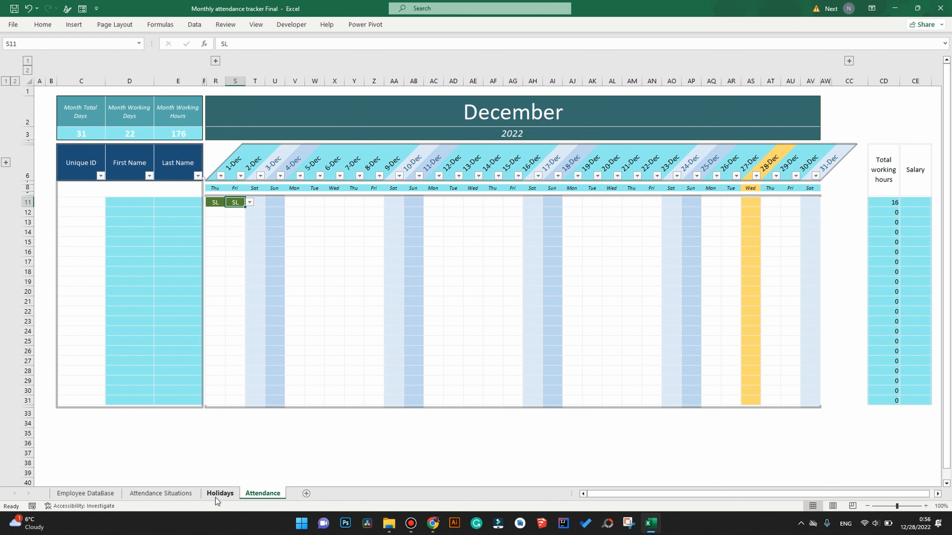
Review the Situations, abbreviation and Working hours headers on the Attendance Situations sheet.
left_click(152, 494)
left_click(124, 118)
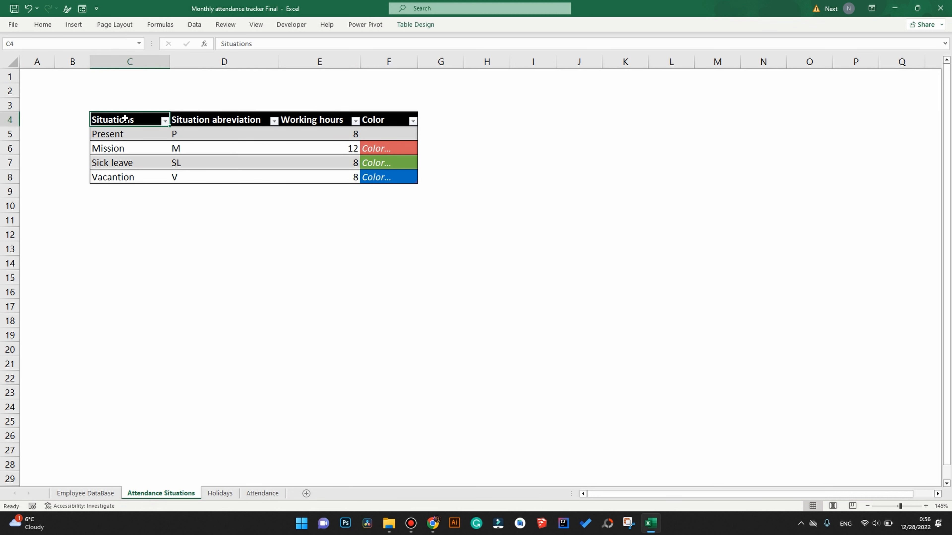
left_click(193, 122)
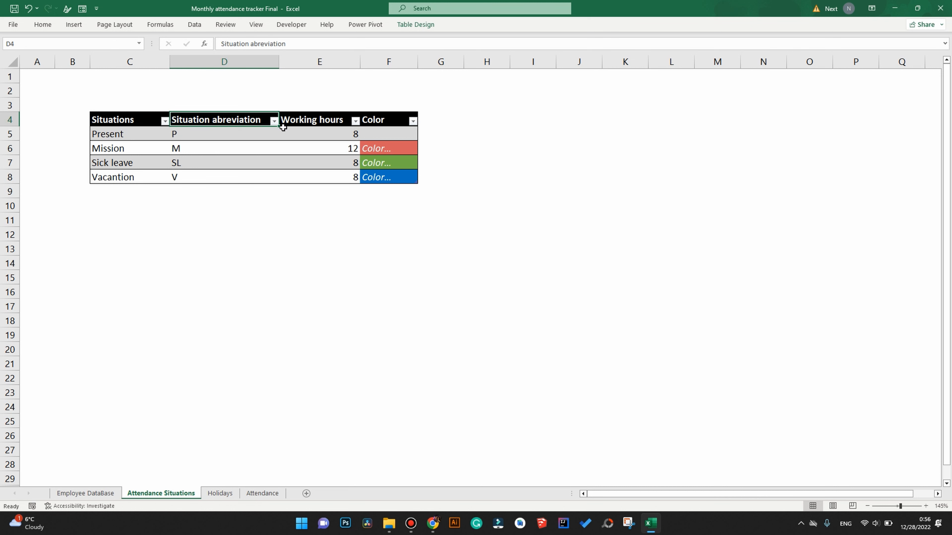
left_click(303, 122)
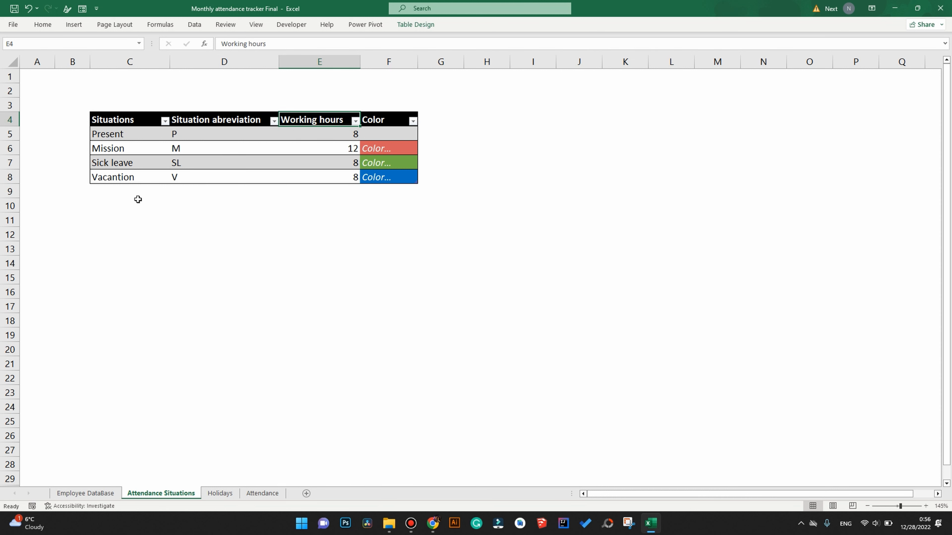
Add an 'Excused for 2 hours' situation abbreviated E2 with 6 working hours.
left_click(129, 192)
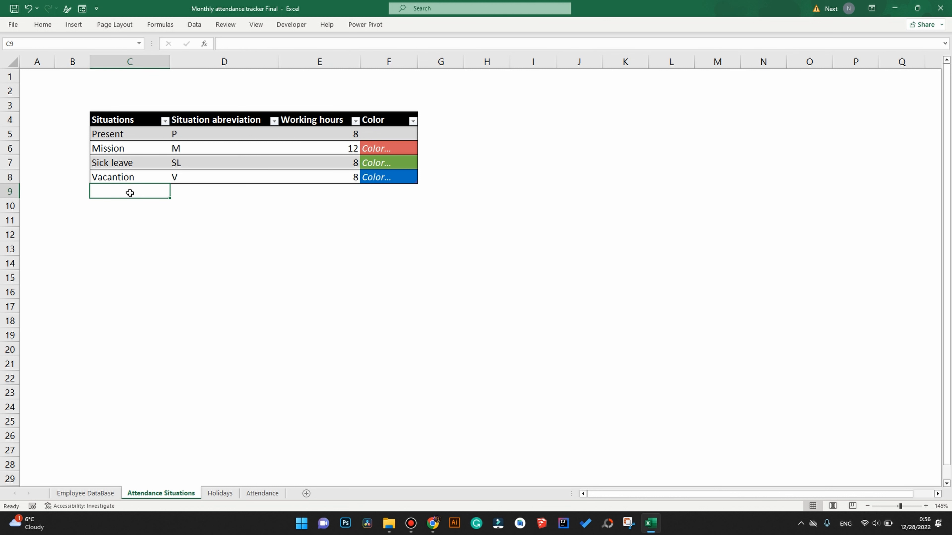
type("Excused f")
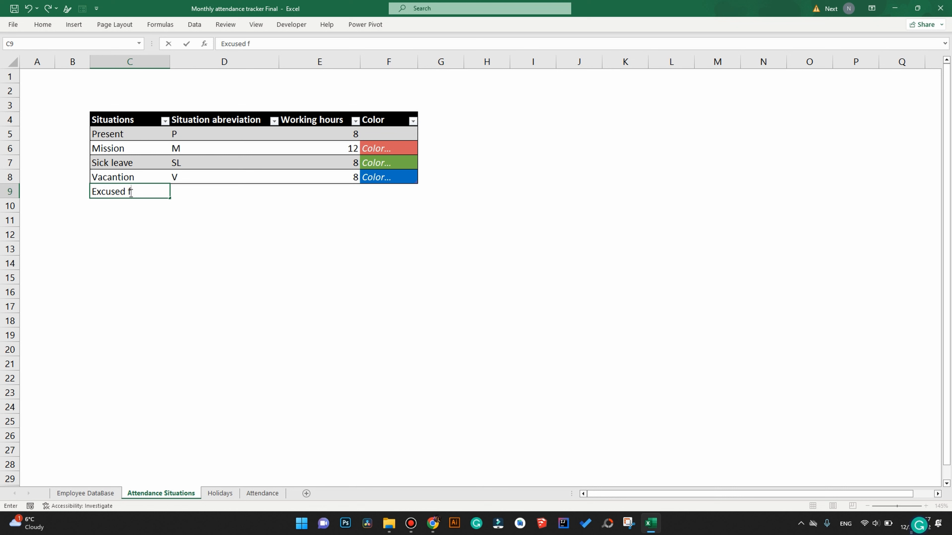
type("or 2 hours")
key("Tab")
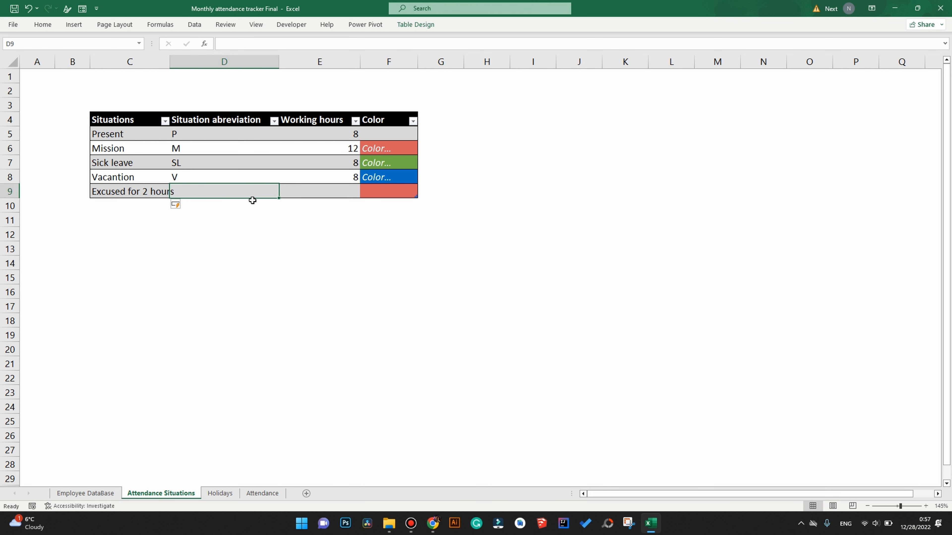
left_click(311, 192)
type("6")
left_click(244, 195)
type("E2")
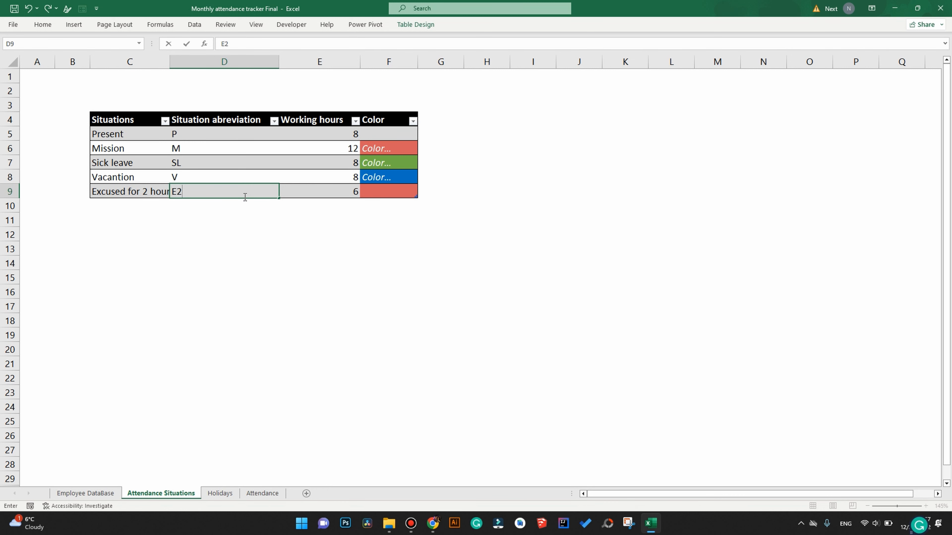
left_click(121, 206)
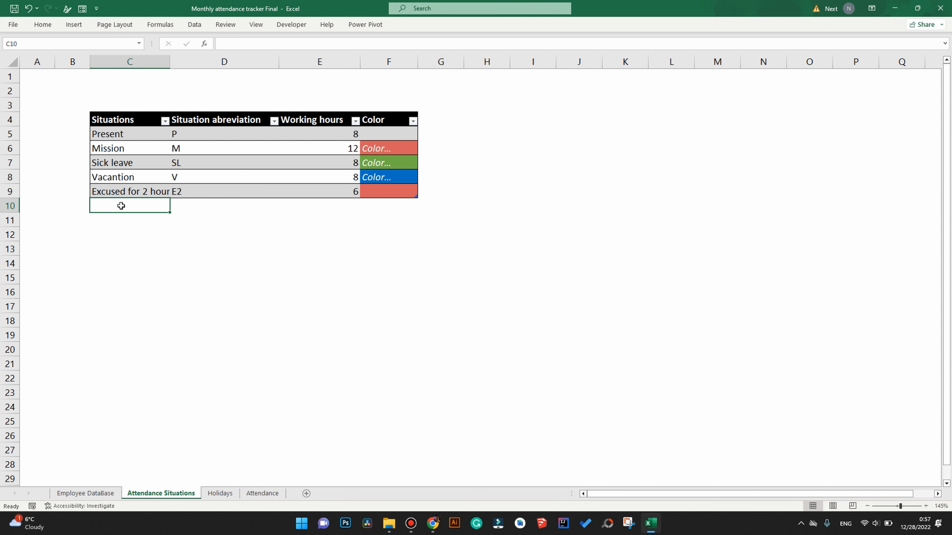
Add a Conference situation abbreviated C with 8 working hours, then return to Attendance.
type("Confere")
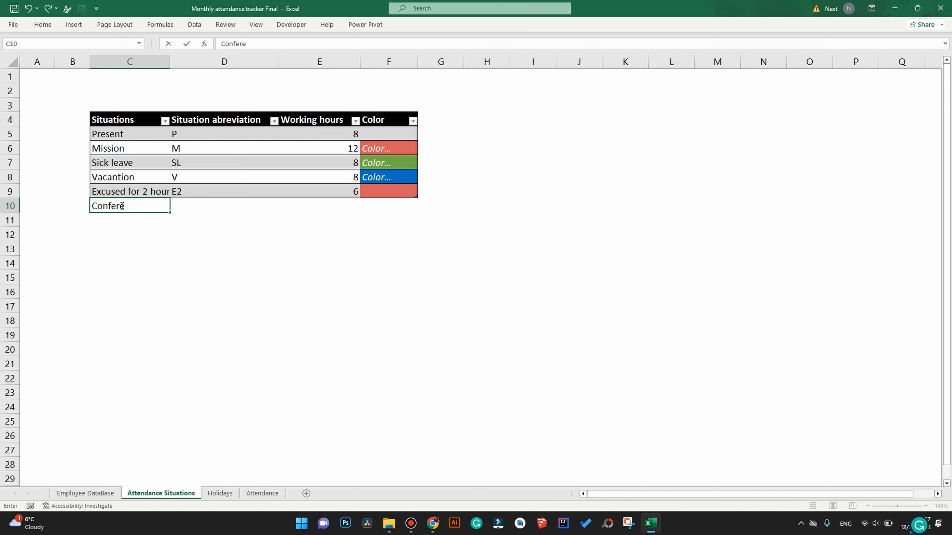
type("nce")
key("Tab")
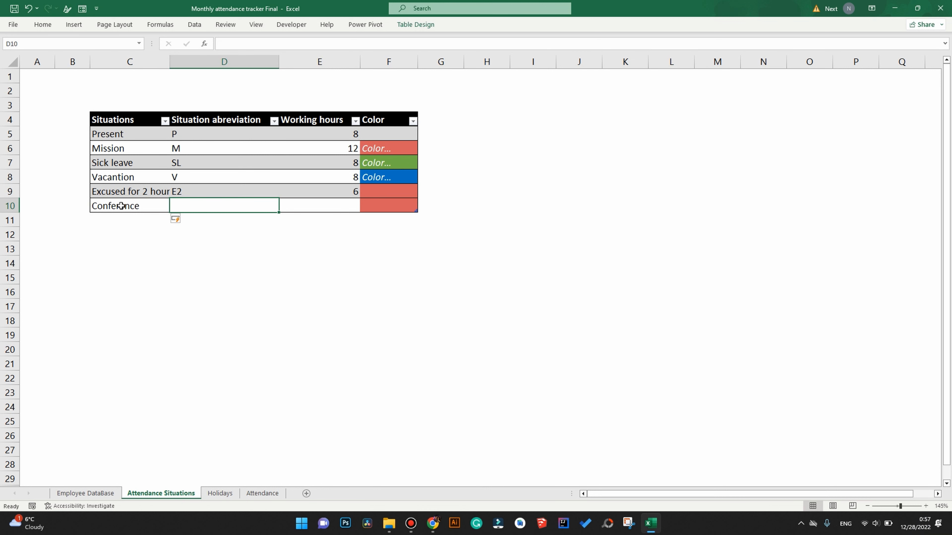
type("C")
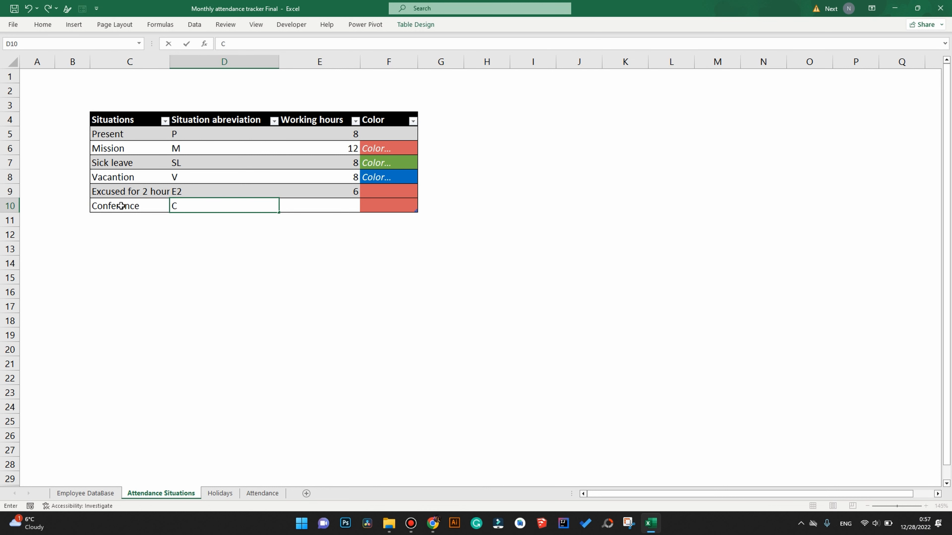
key("Tab")
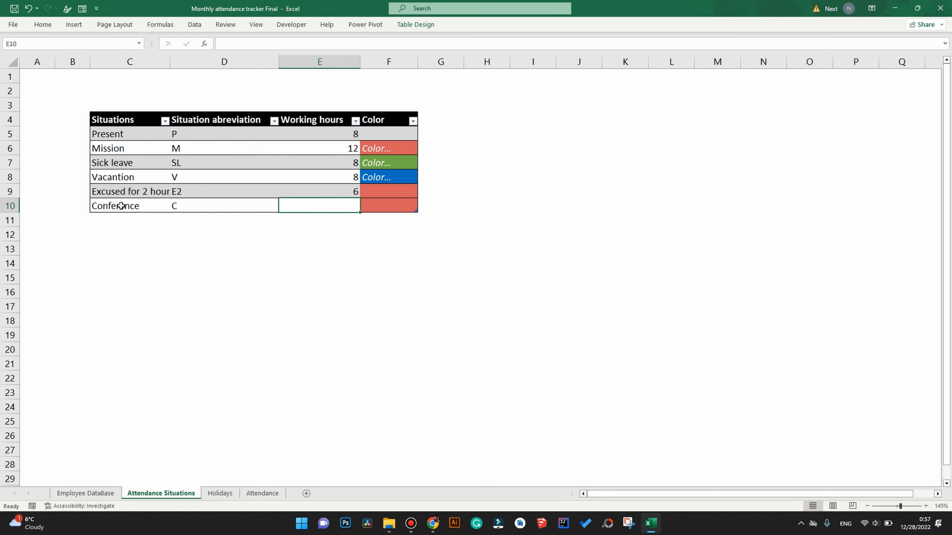
type("8")
left_click(224, 263)
left_click(262, 494)
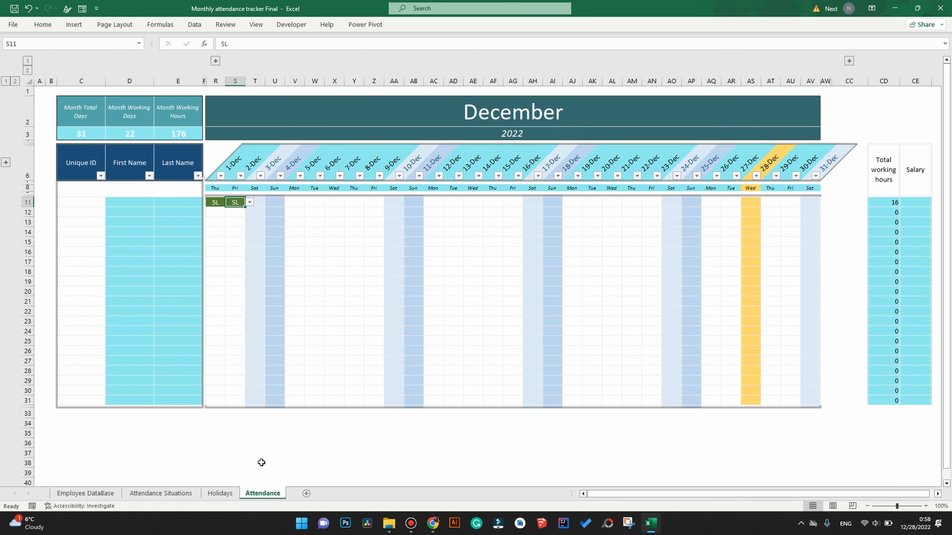
Mark 5-Dec and 6-Dec in row 12 as Conference (C), checking the row's total hours.
left_click(296, 203)
left_click(308, 202)
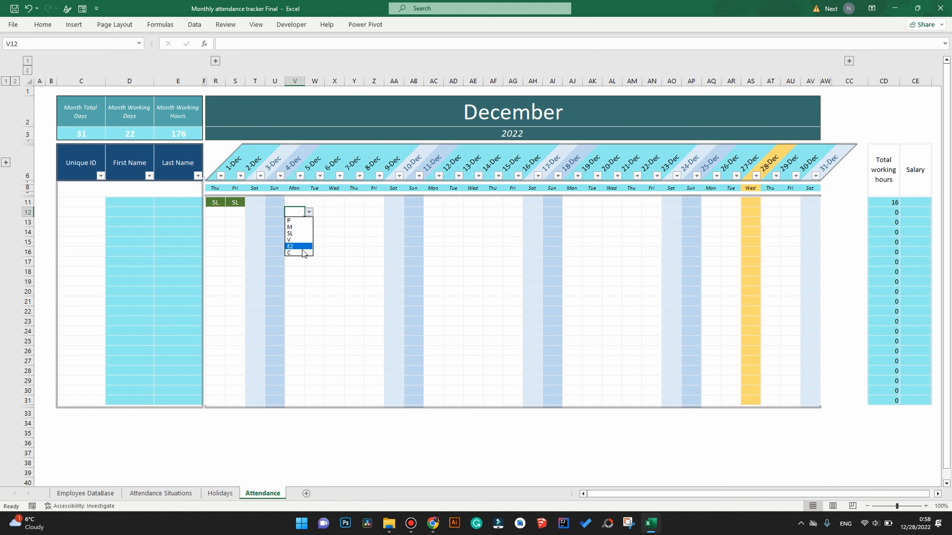
left_click(299, 253)
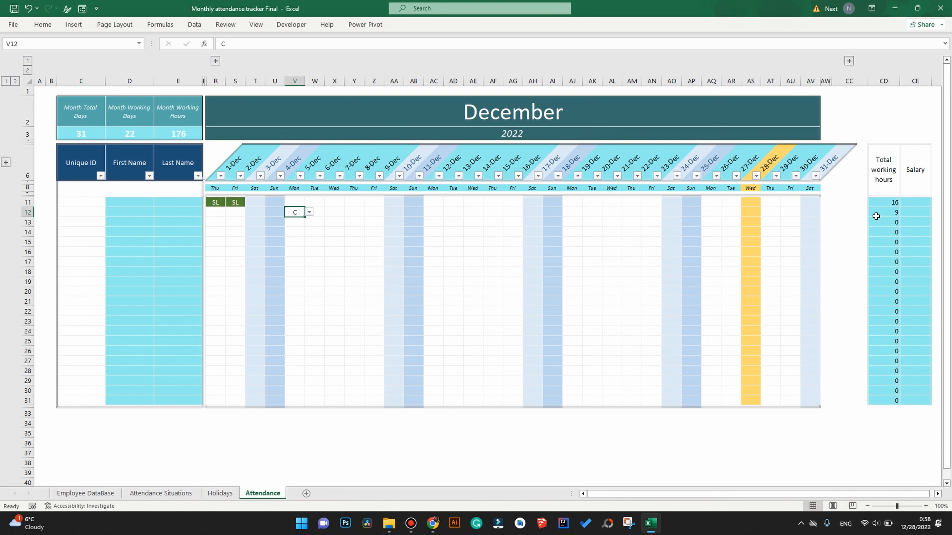
left_click(883, 212)
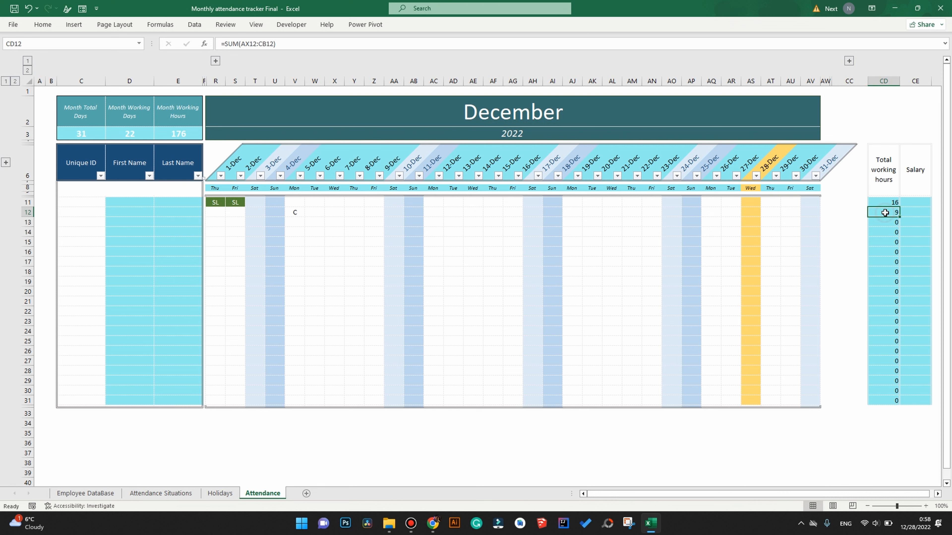
left_click(312, 212)
left_click(328, 212)
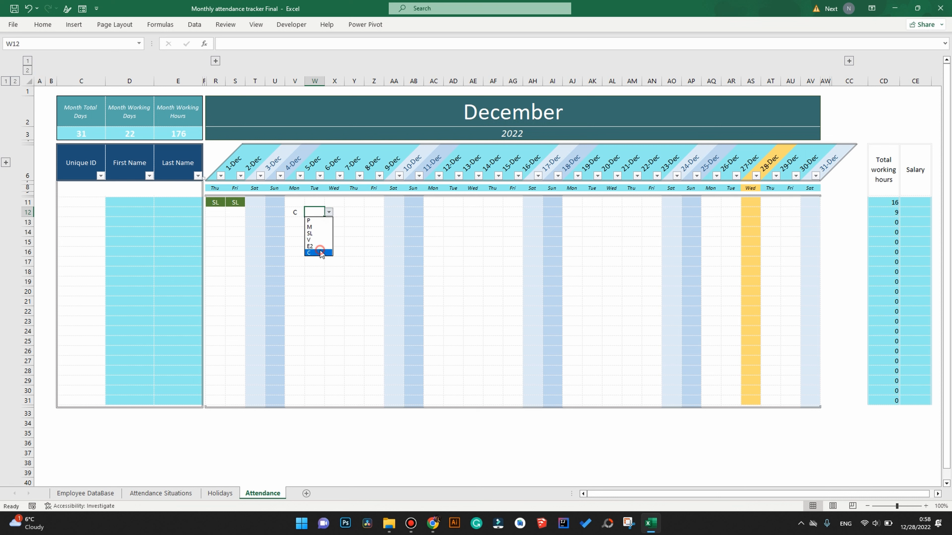
left_click(319, 251)
left_click(336, 212)
left_click(349, 212)
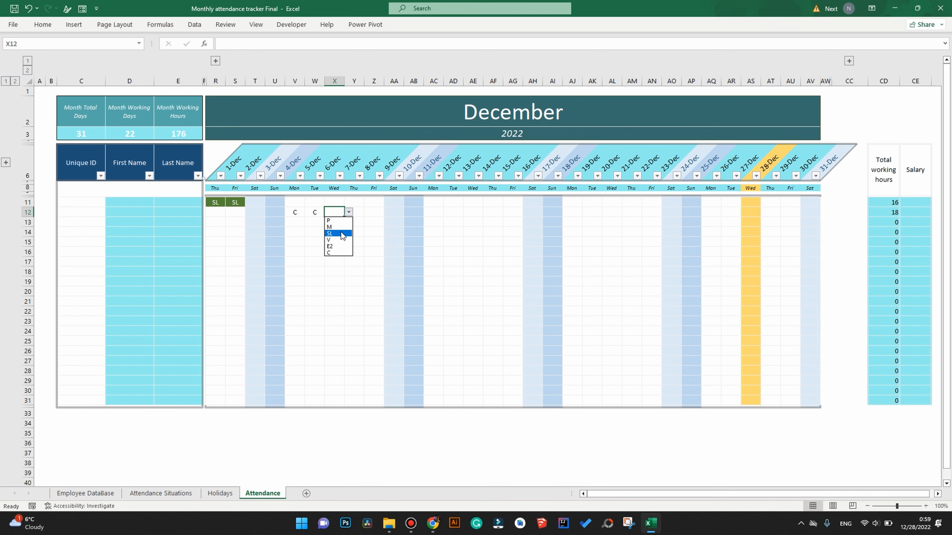
Review the coloured situation cells F6 to F8 on the Attendance Situations sheet.
left_click(162, 493)
left_click(376, 150)
left_click_drag(376, 156, 370, 205)
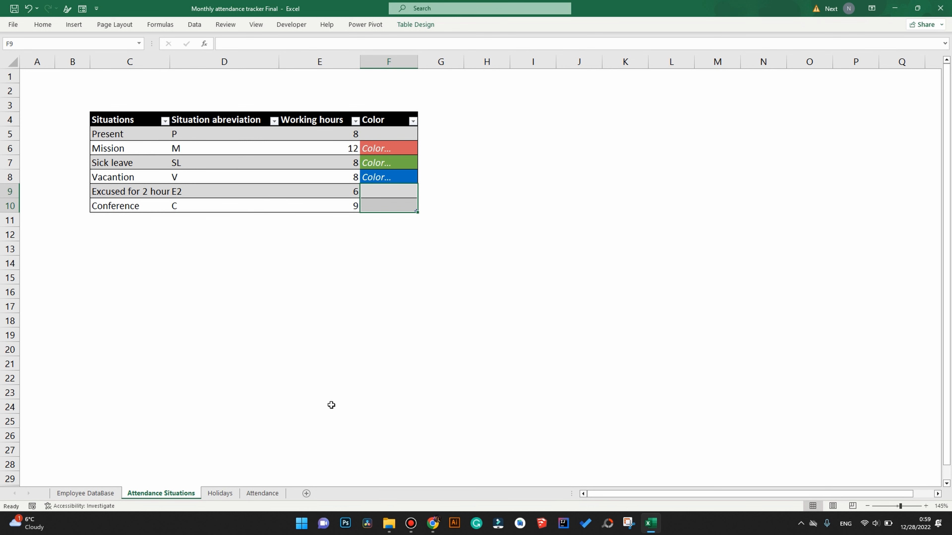
left_click(280, 491)
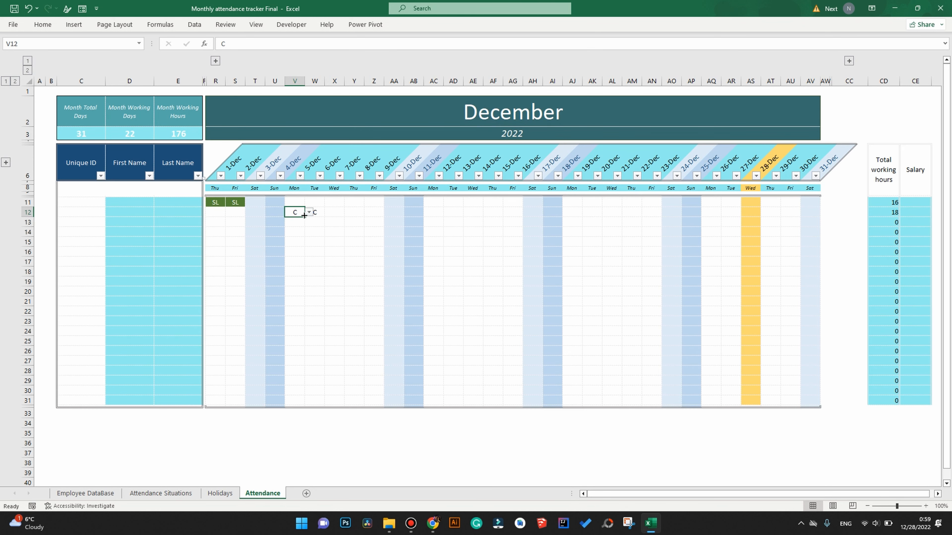
Bring up the Conditional Formatting choices from the Home ribbon on the Attendance sheet.
left_click(42, 25)
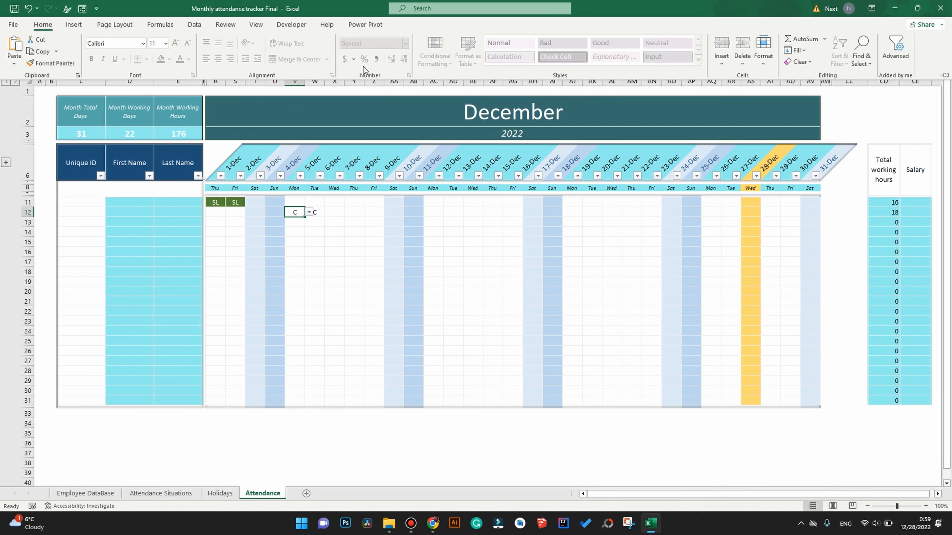
left_click(256, 25)
left_click(229, 26)
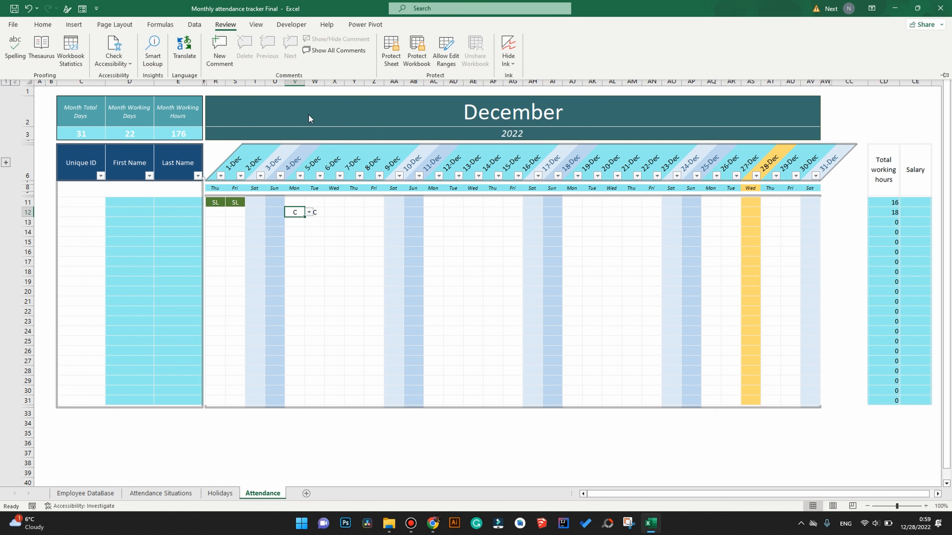
left_click(43, 25)
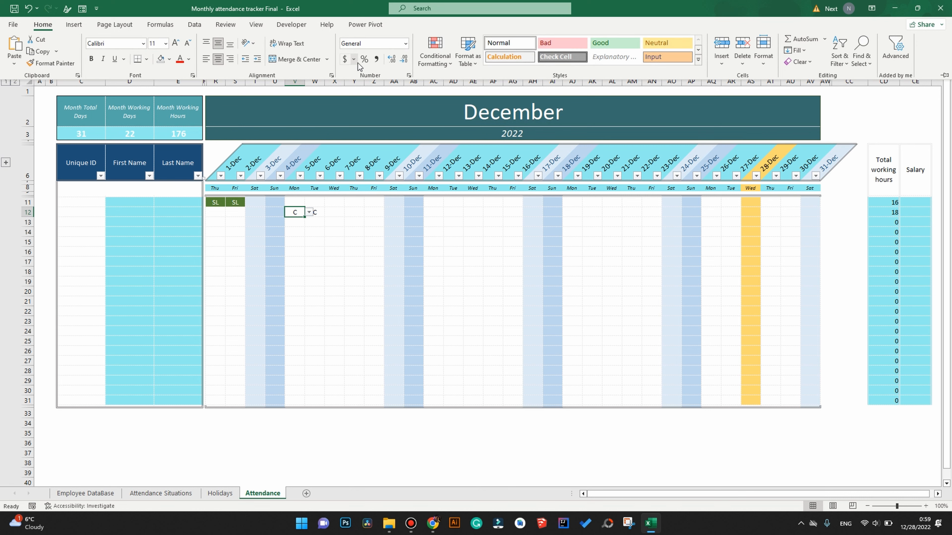
left_click(419, 62)
Start a formula rule comparing R11 with the Conference code 'Attendance Situations'!$D$10.
left_click(454, 228)
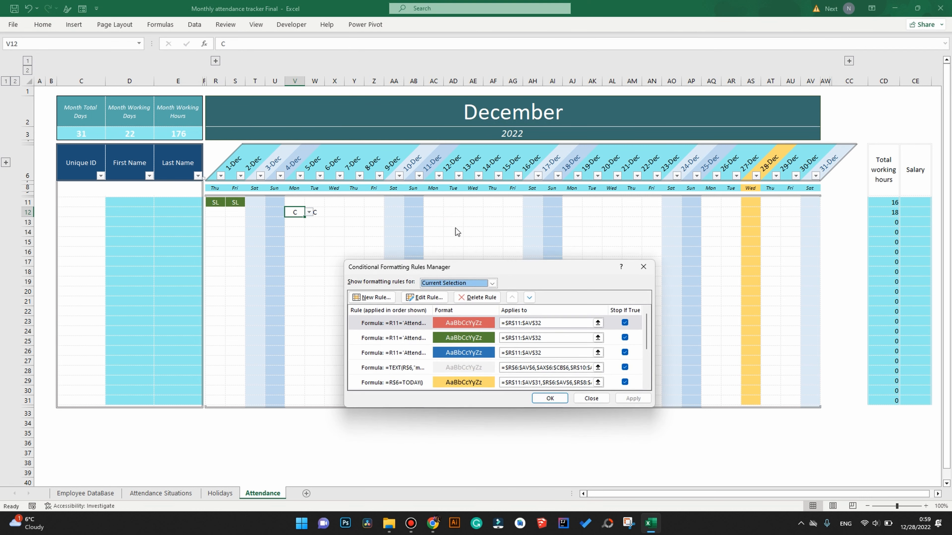
left_click(372, 297)
left_click(414, 312)
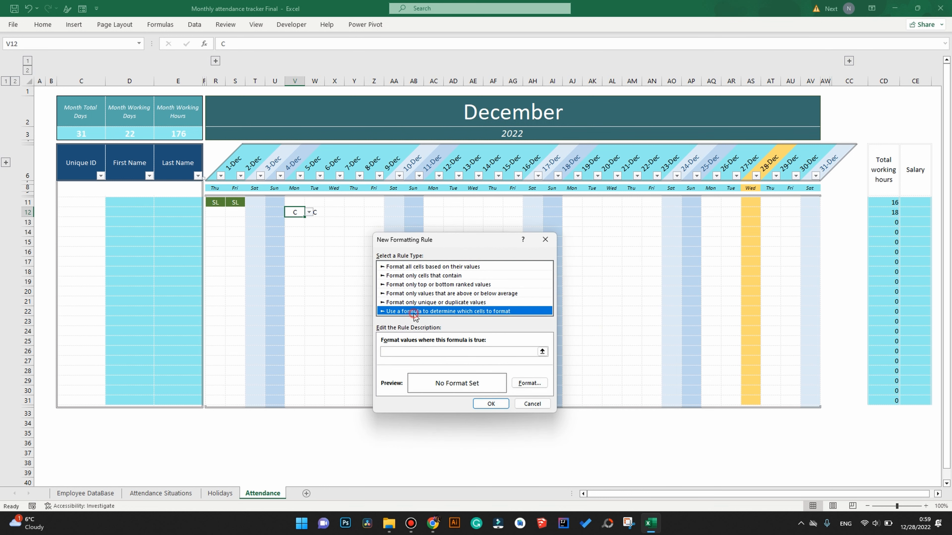
left_click(430, 351)
type("=")
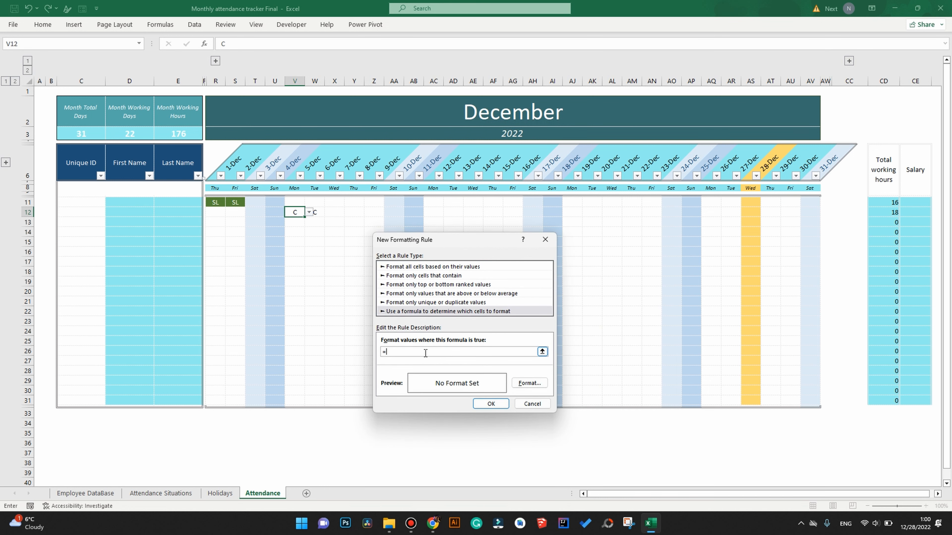
left_click(219, 204)
type("=")
left_click(165, 494)
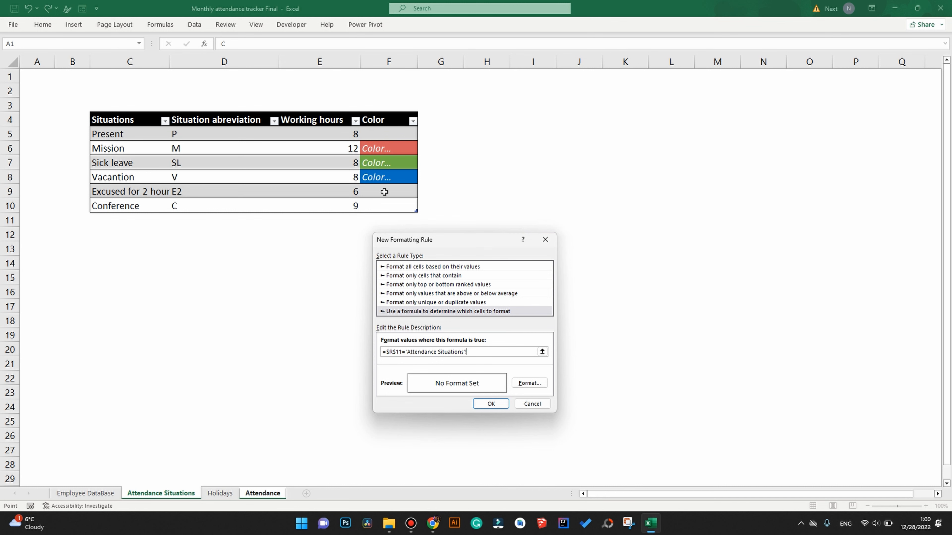
left_click(196, 206)
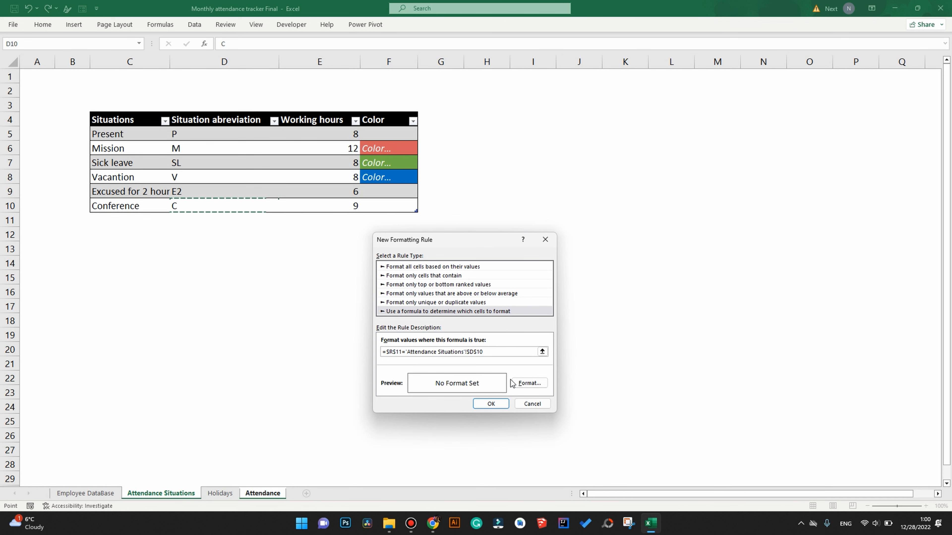
Format the rule with a dark gold fill and white text, then unlock R11's column.
left_click(529, 382)
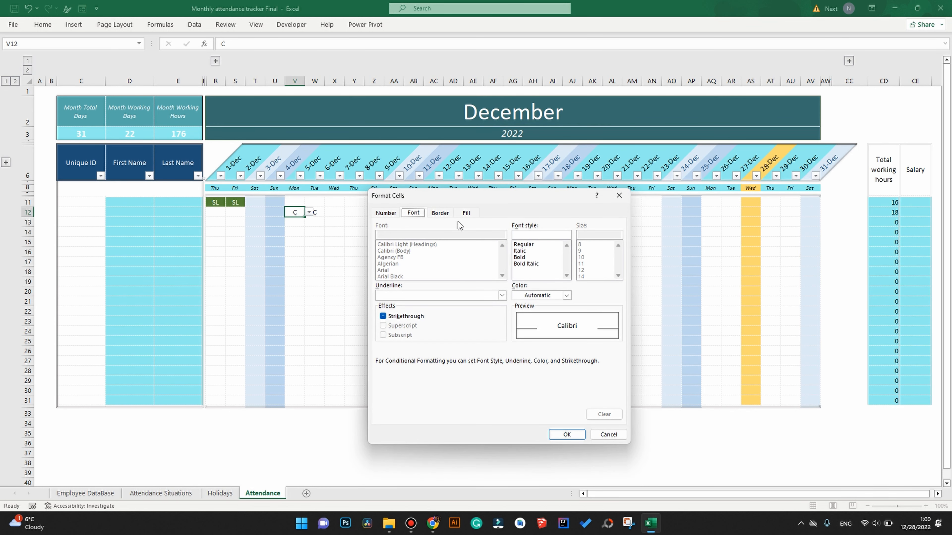
left_click(466, 214)
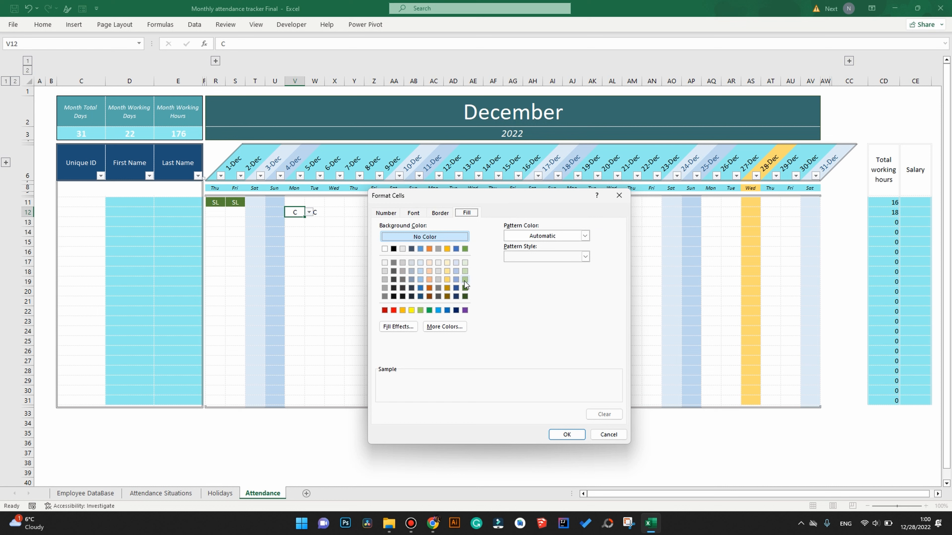
left_click(447, 288)
left_click(413, 213)
left_click(566, 296)
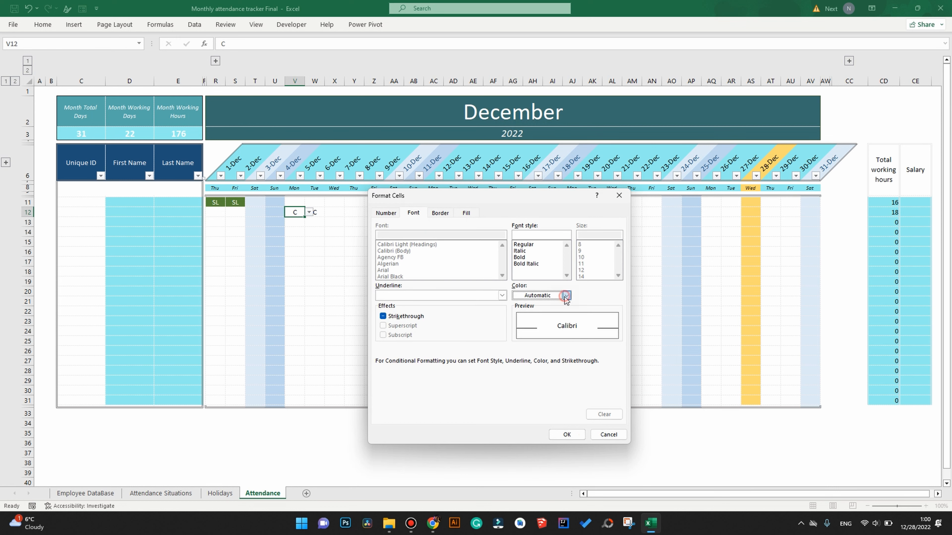
left_click(517, 335)
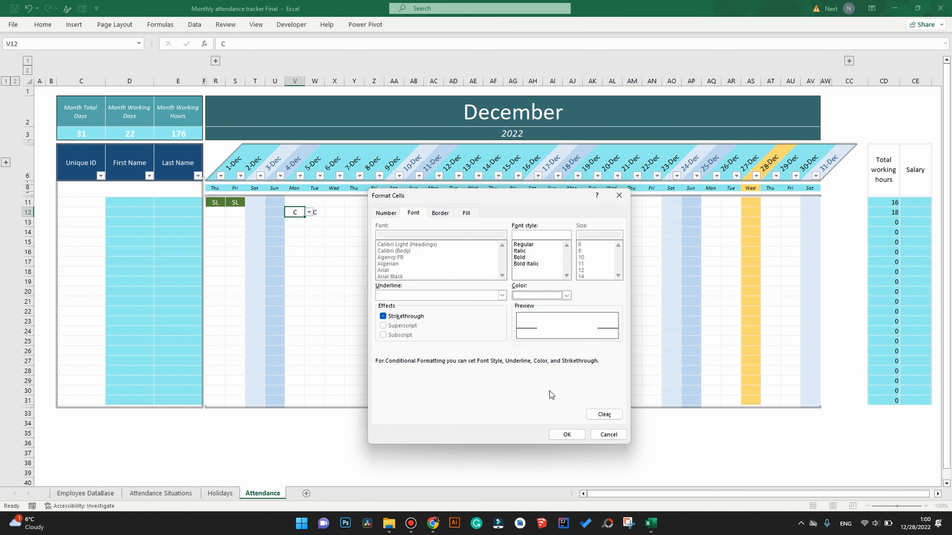
left_click(566, 435)
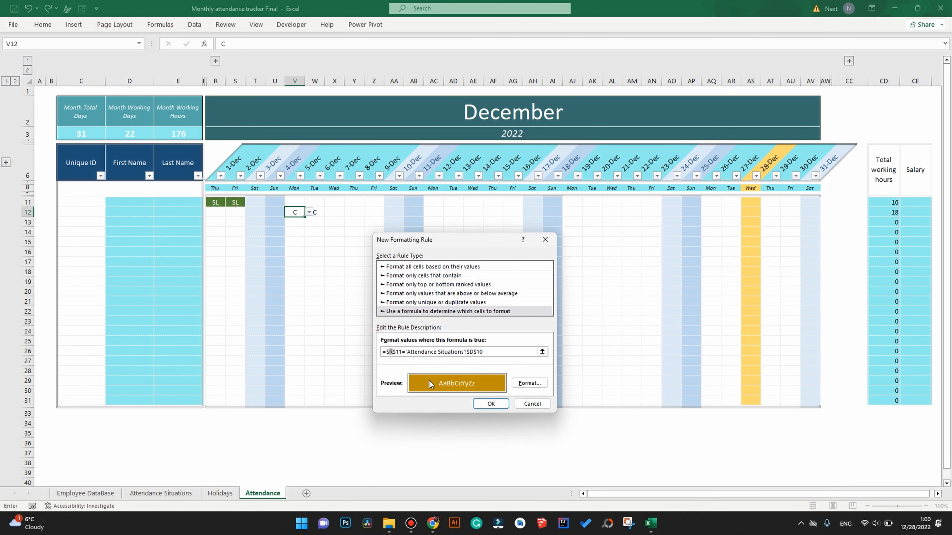
left_click(389, 352)
key("BackSpace")
key("BackSpace")
Save the gold rule and set its Applies to range to $R$11:$AV$32.
left_click(489, 403)
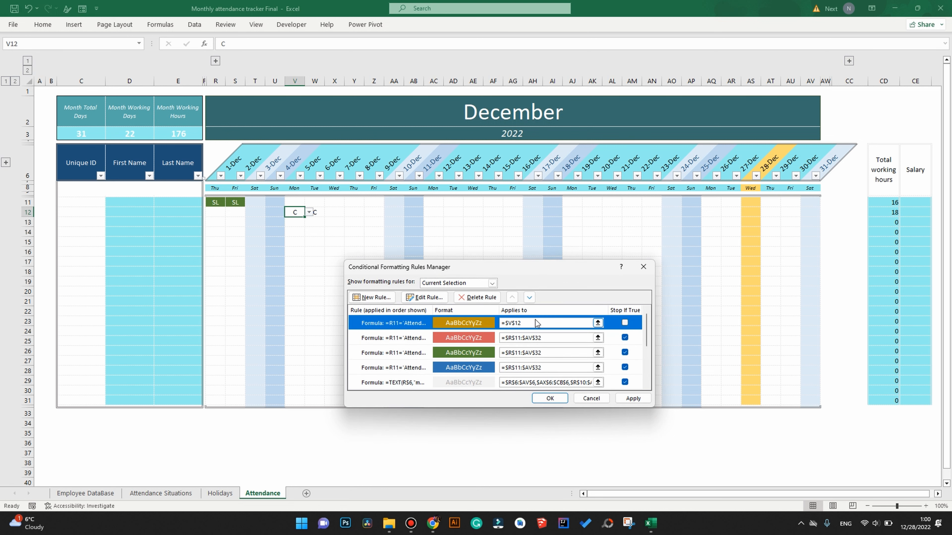
left_click(550, 338)
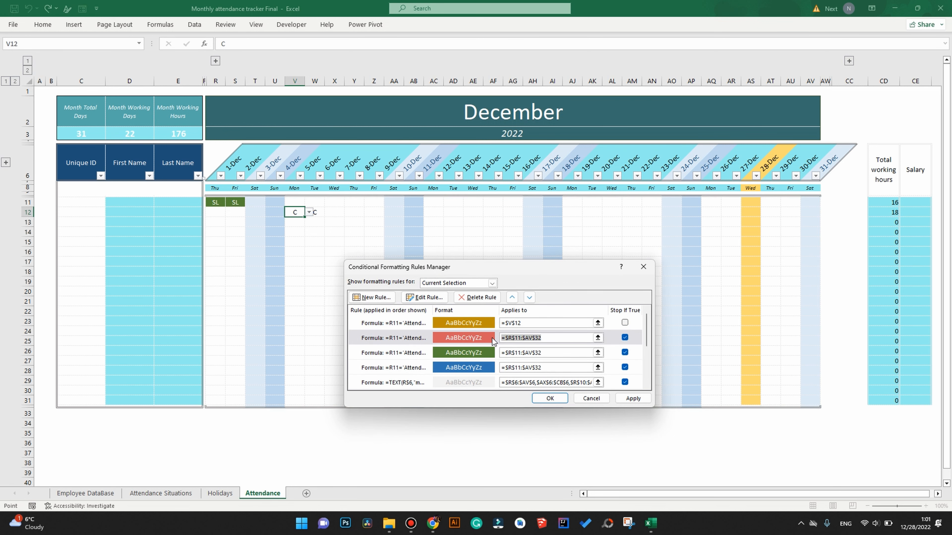
left_click(542, 322)
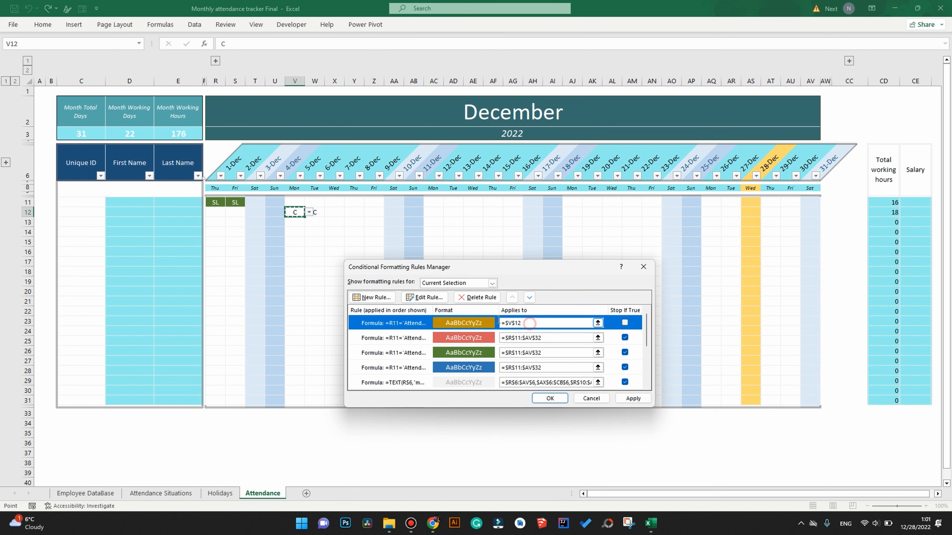
key("ctrl+v")
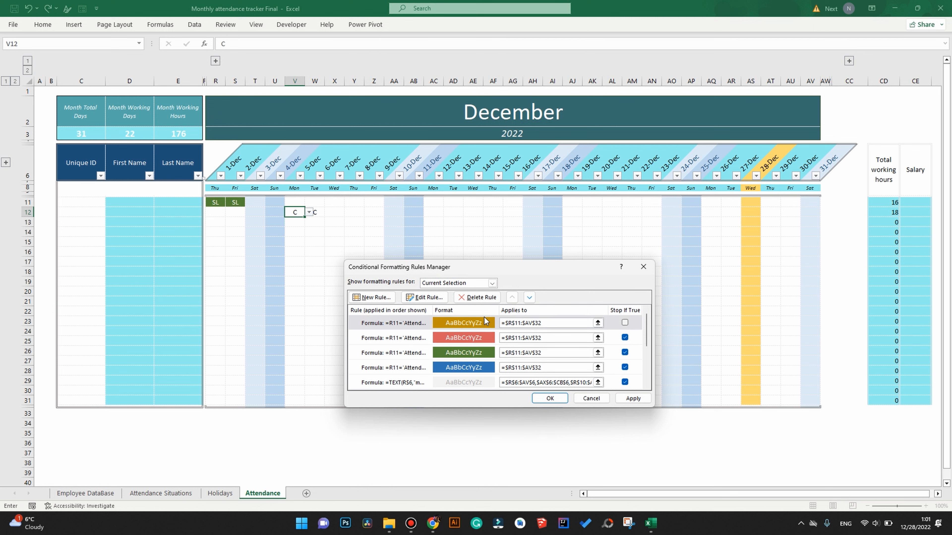
left_click(633, 398)
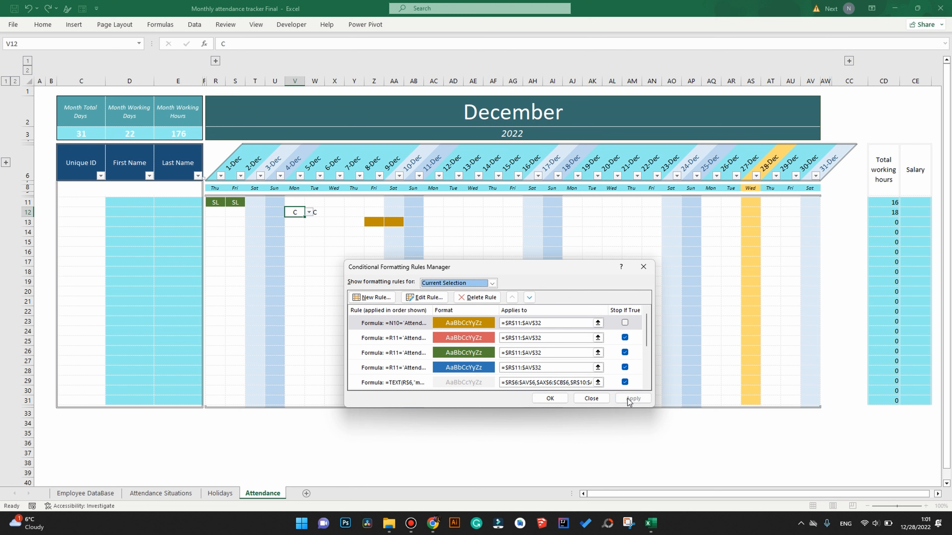
Change the rule formula's N10 reference to R11, apply it, and close the Rules Manager.
double_click(400, 323)
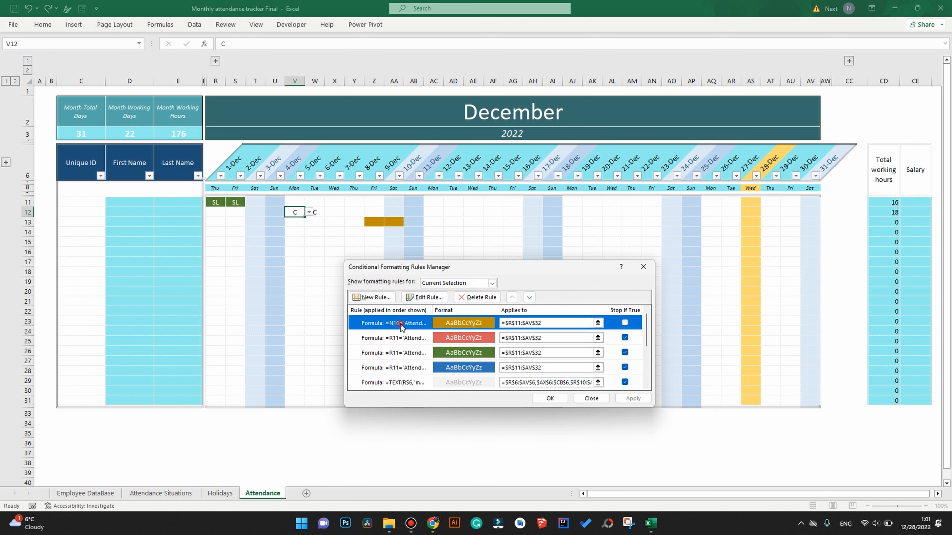
left_click_drag(425, 362, 421, 361)
double_click(423, 360)
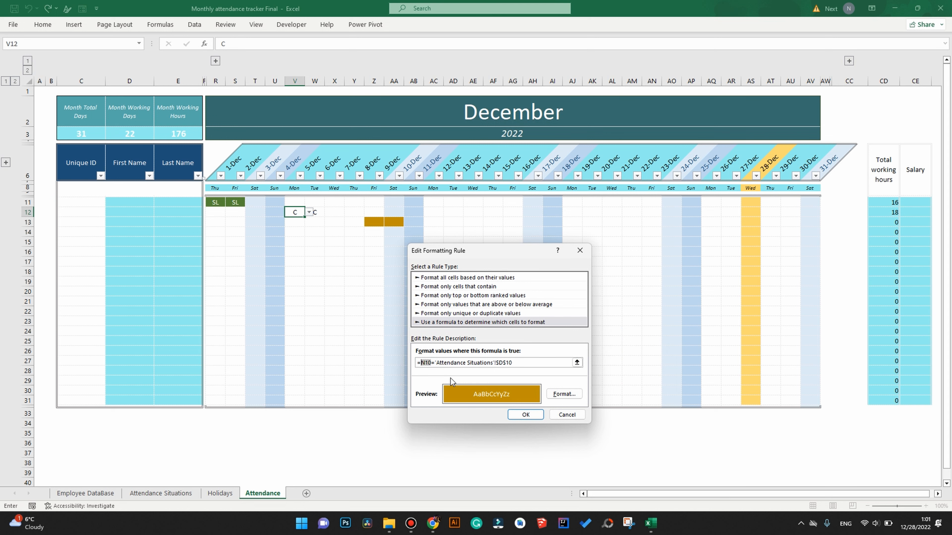
type("R11")
left_click(529, 414)
left_click(632, 399)
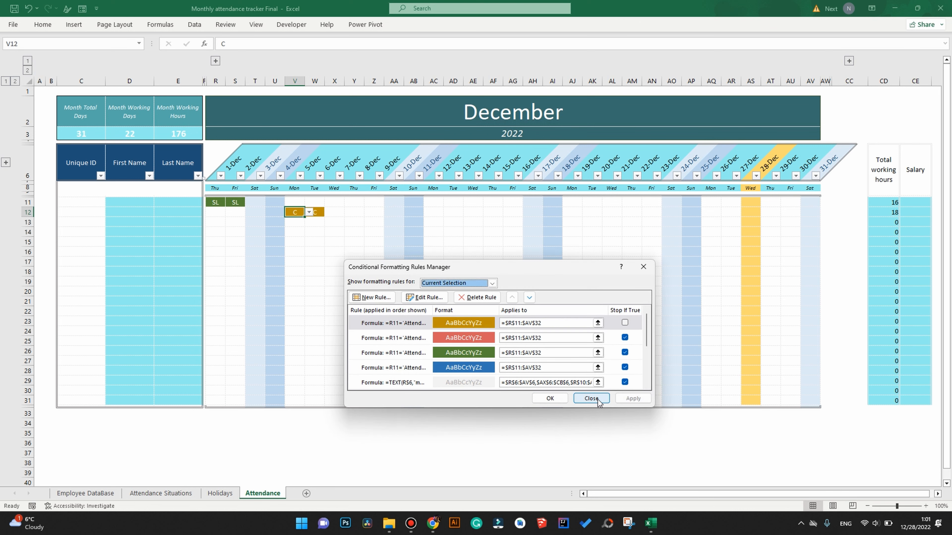
left_click(548, 399)
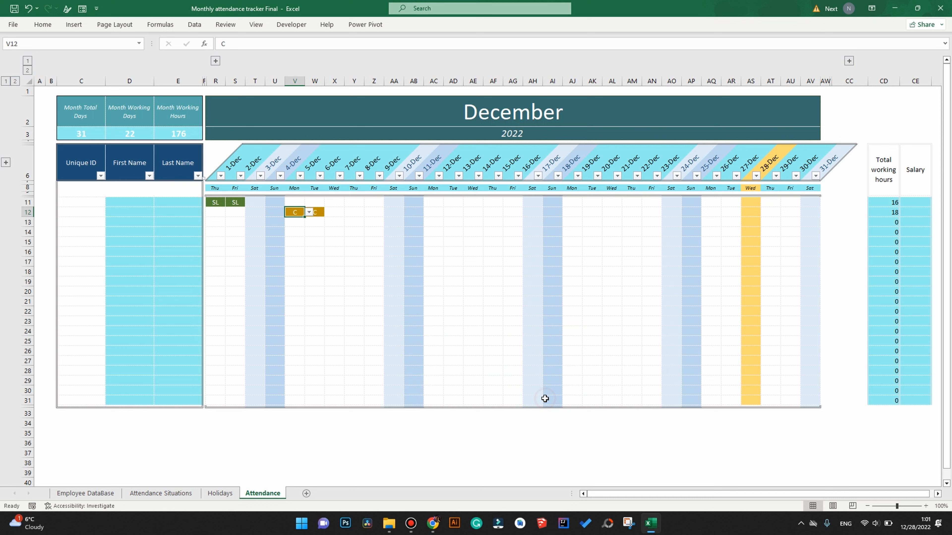
left_click(422, 311)
left_click(337, 213)
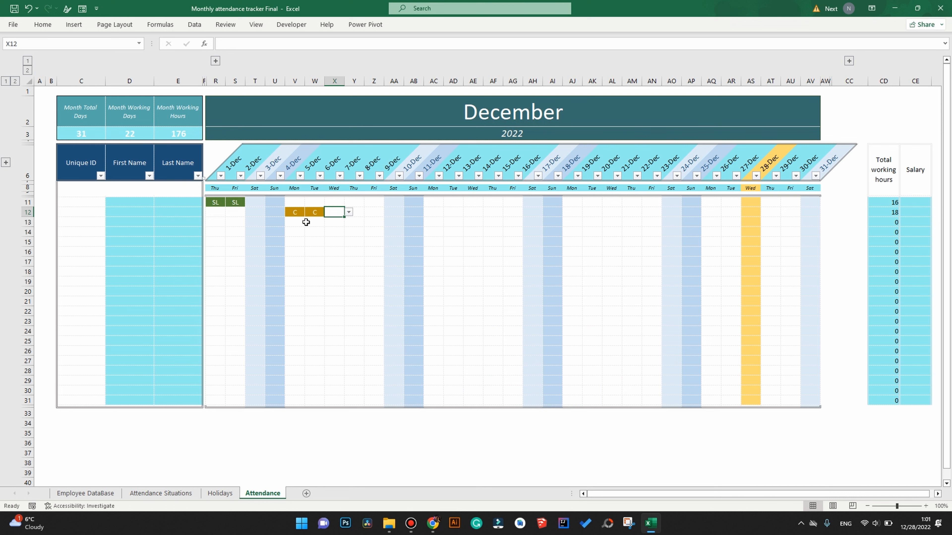
left_click(162, 498)
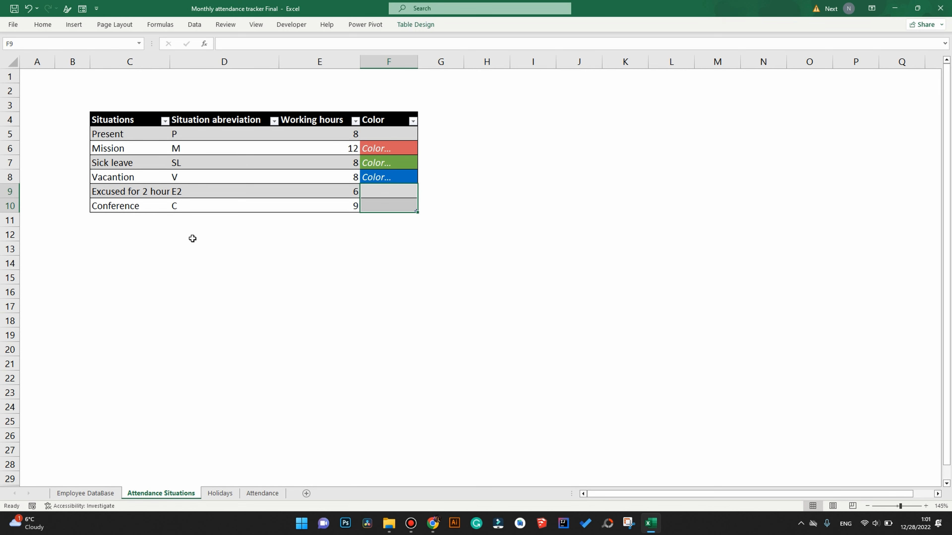
left_click(263, 493)
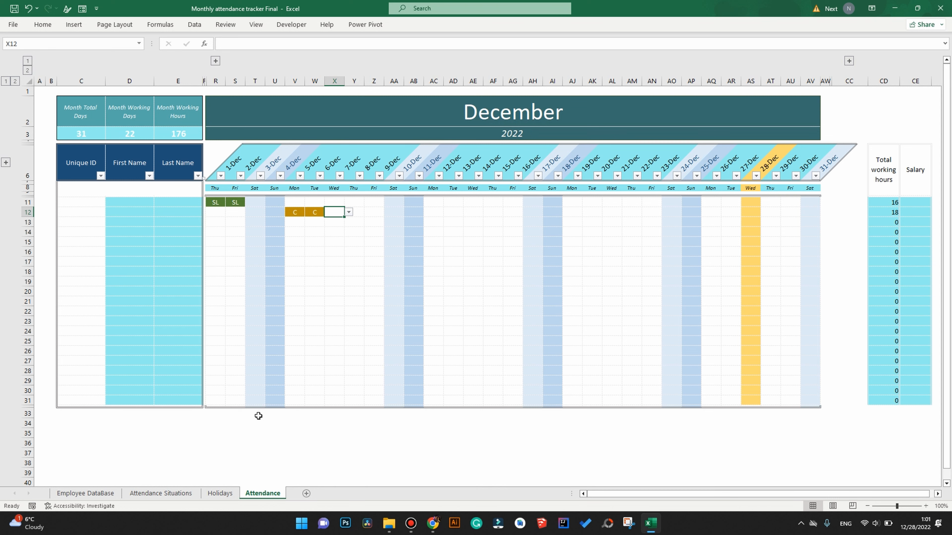
left_click_drag(914, 204, 921, 398)
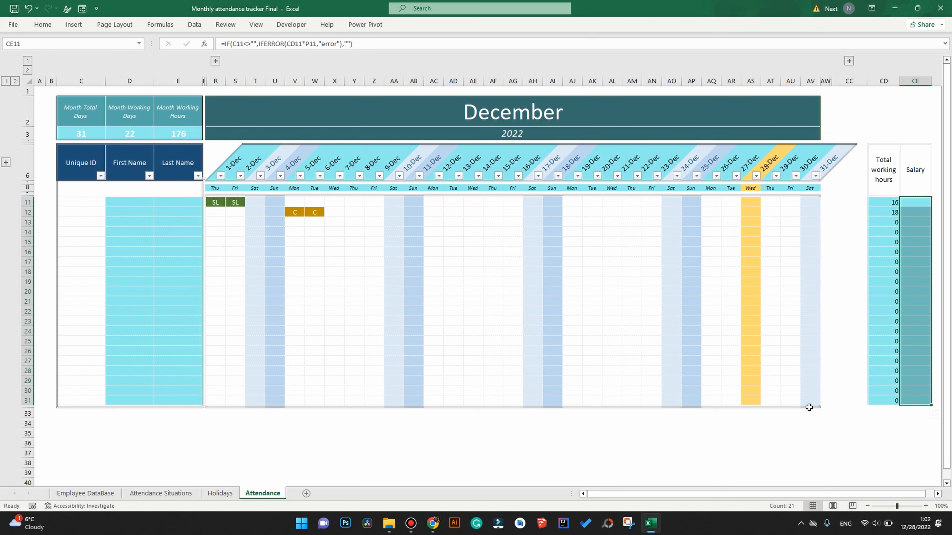
Compare Attendance's Salary and Unique ID cells with Employee DataBase's Salary per Hour and First Name columns.
left_click_drag(919, 203, 907, 393)
left_click(85, 494)
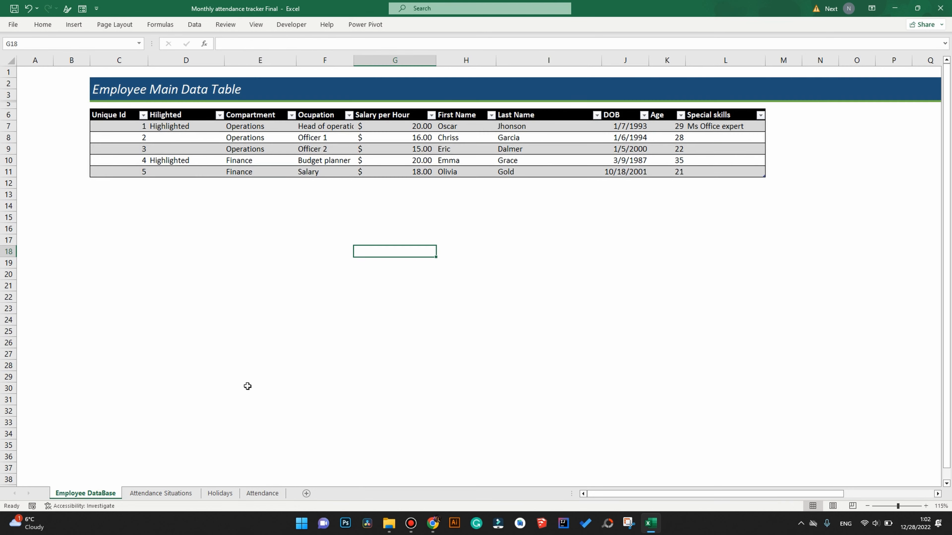
left_click_drag(408, 125, 411, 170)
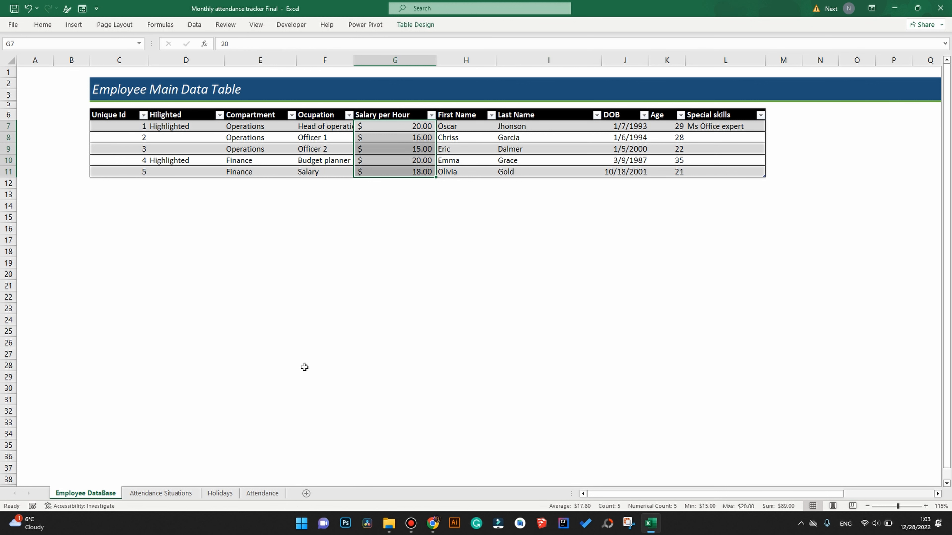
left_click(264, 493)
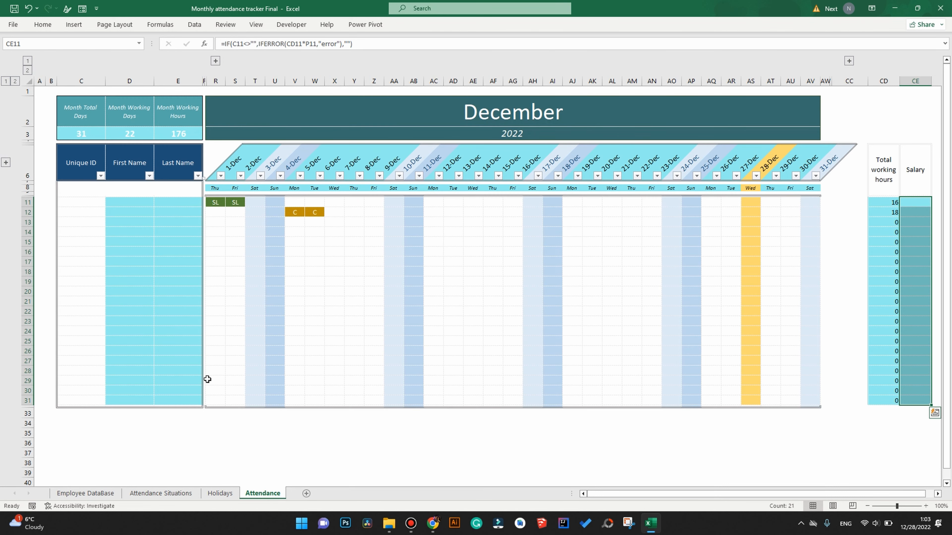
left_click_drag(80, 203, 103, 400)
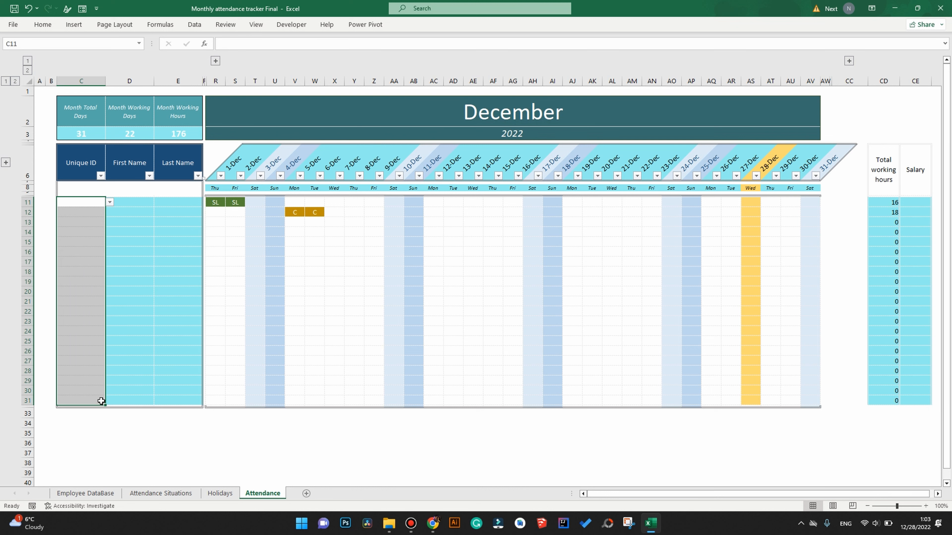
left_click(103, 494)
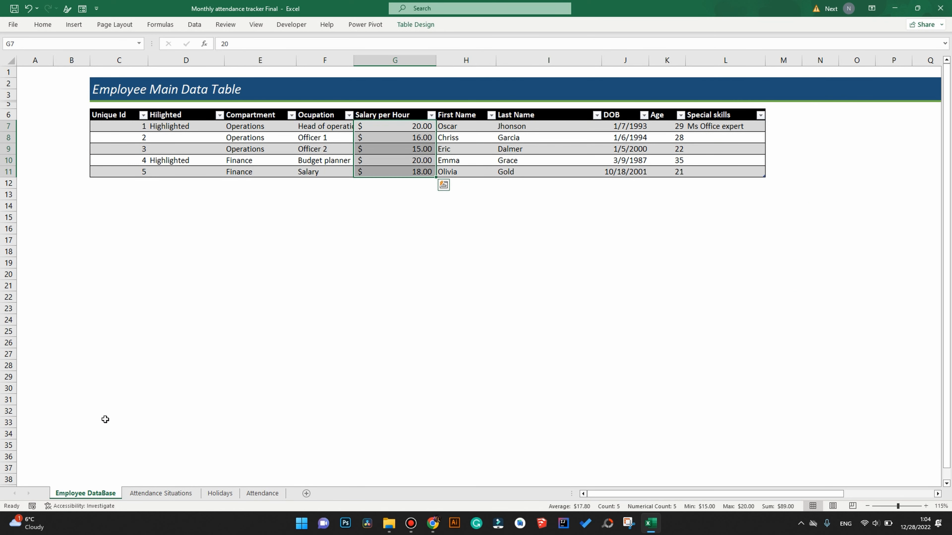
left_click_drag(464, 126, 448, 186)
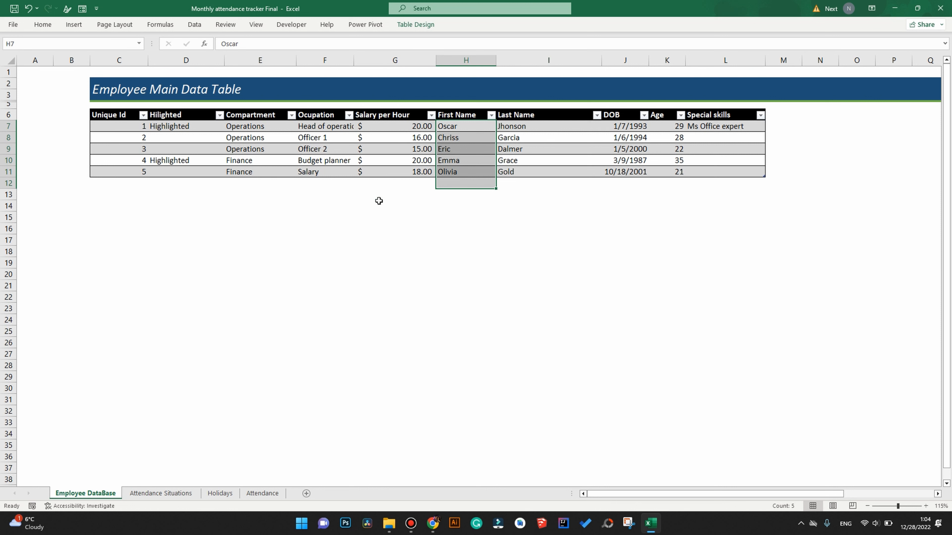
left_click(127, 183)
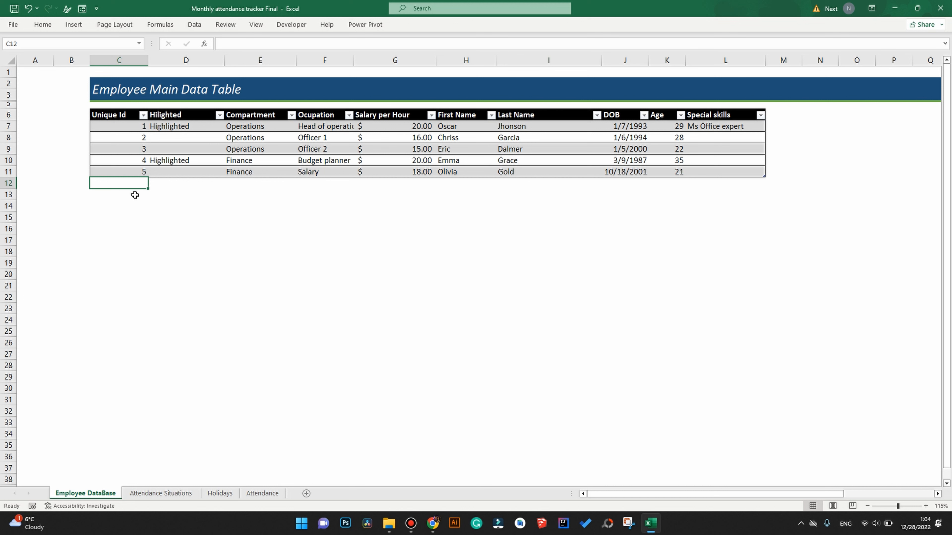
Fill row 12 with 6, Highlighted, Human resources and Head of HR, correcting an initial ID of 5.
type("5")
key("Return")
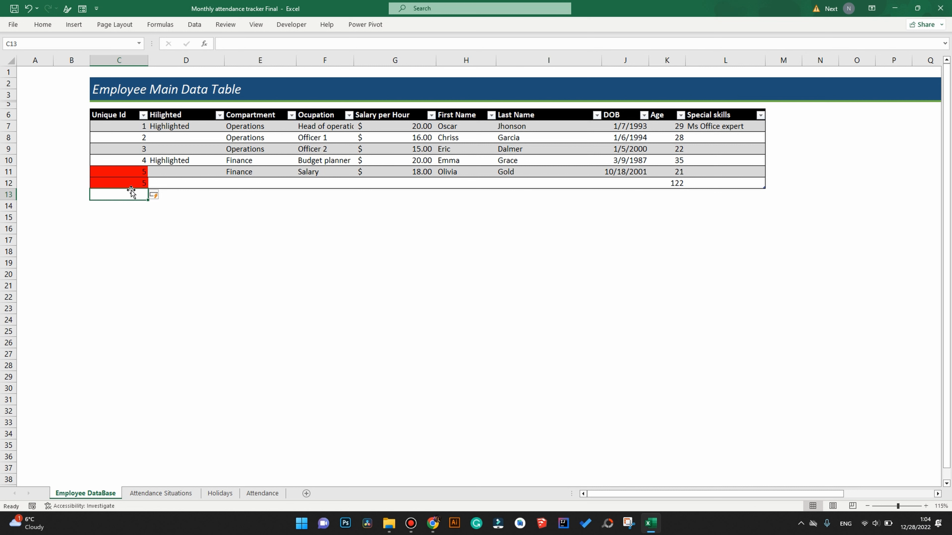
left_click(130, 184)
type("6")
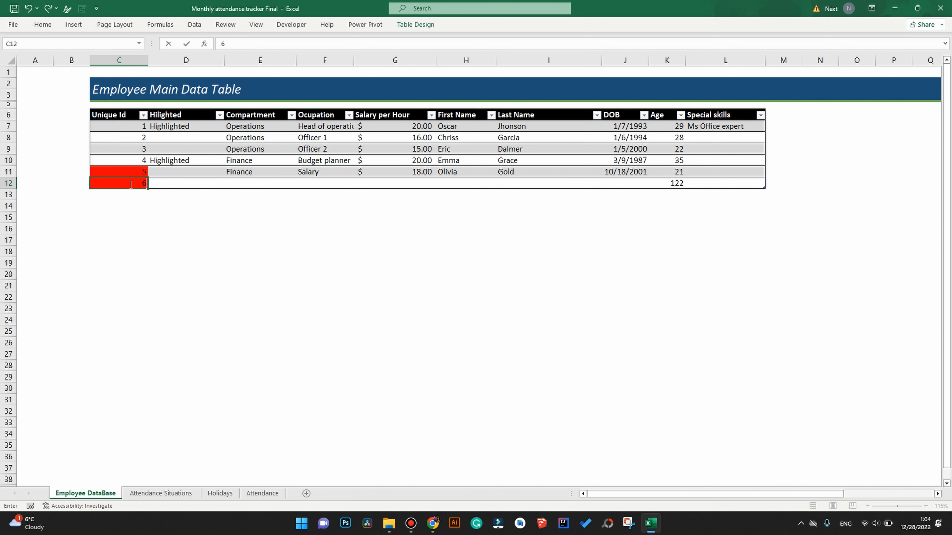
key("Tab")
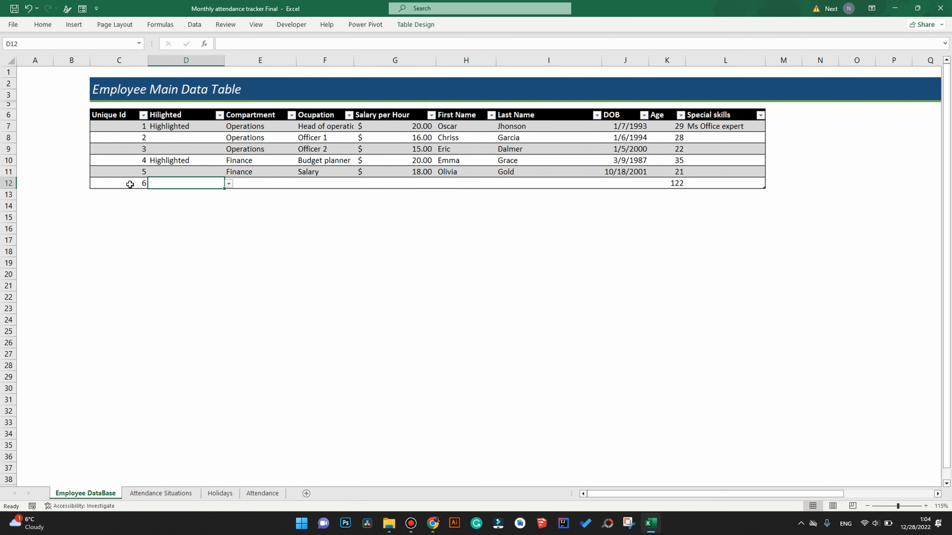
type("Highlighted")
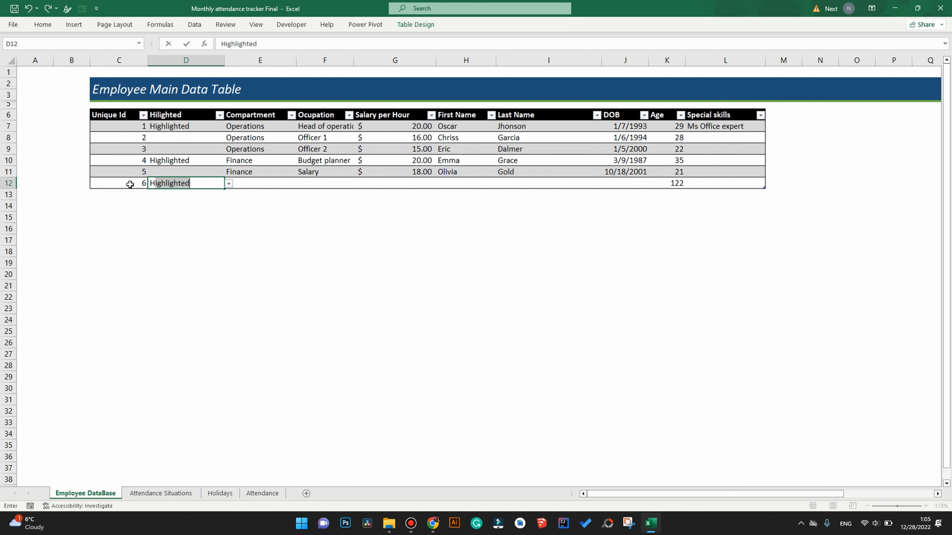
key("Tab")
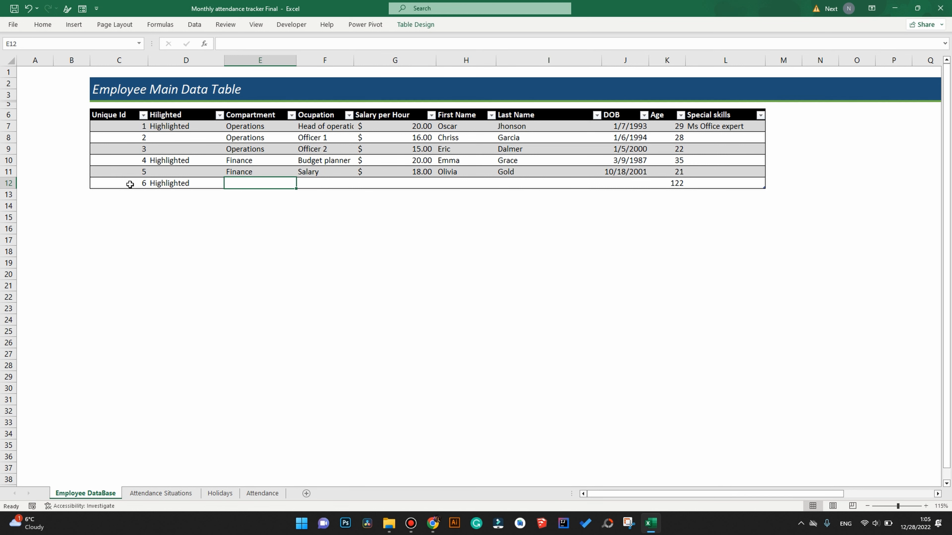
type("Human resources")
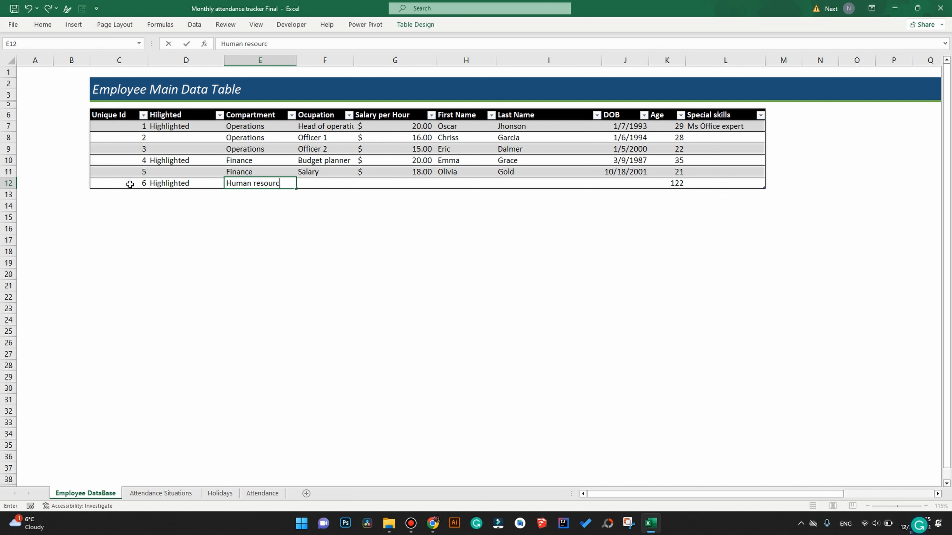
key("Tab")
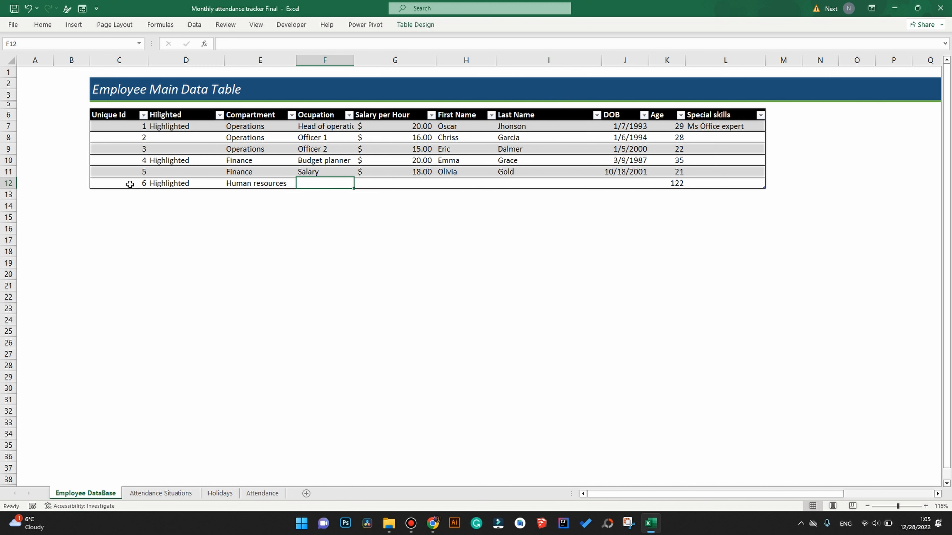
type("Head of")
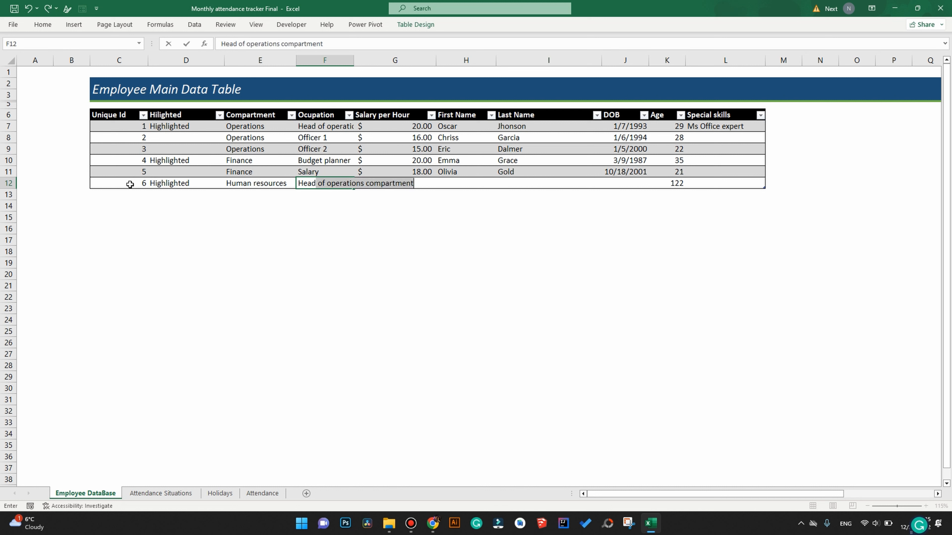
type(" HR")
key("ctrl+Return")
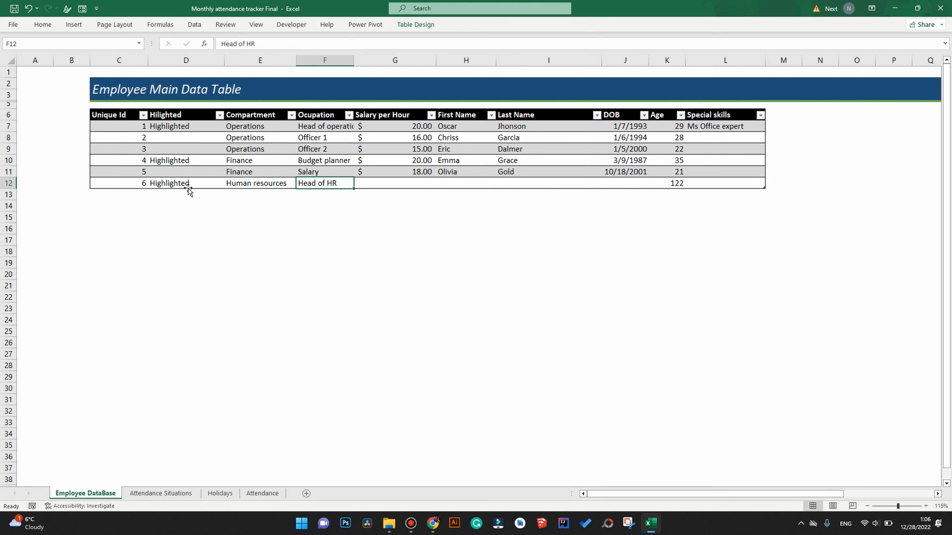
left_click(197, 191)
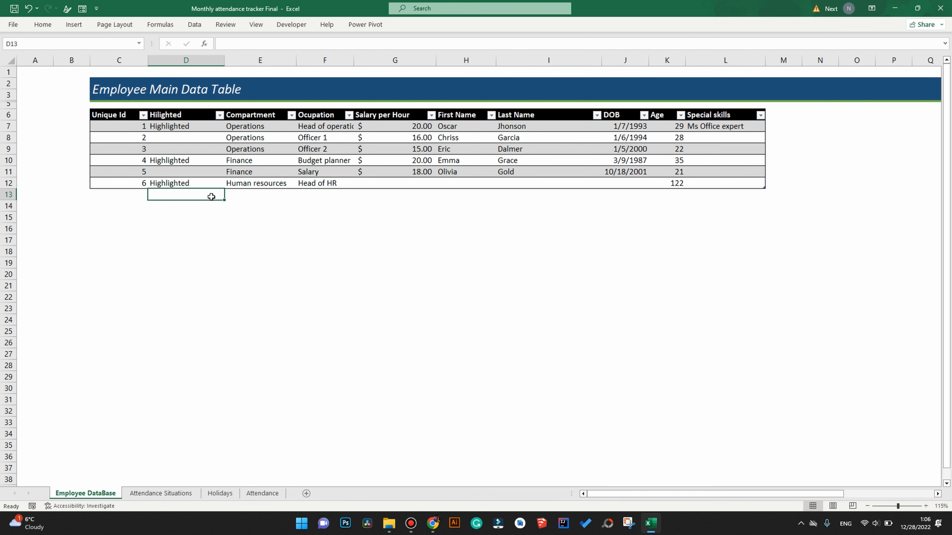
Give employee 6 a $20 hourly rate and enter the employee's first and last names.
left_click(383, 187)
type("20")
key("Tab")
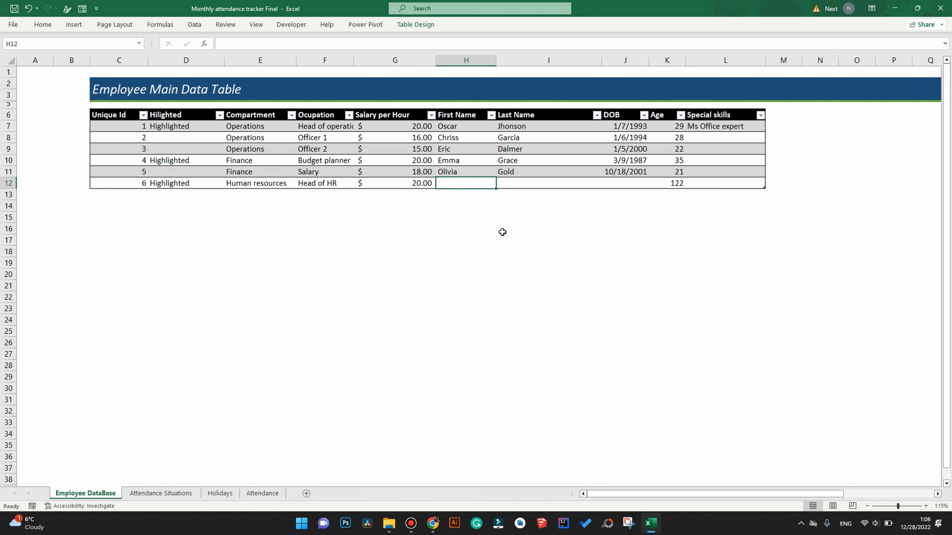
key("Tab")
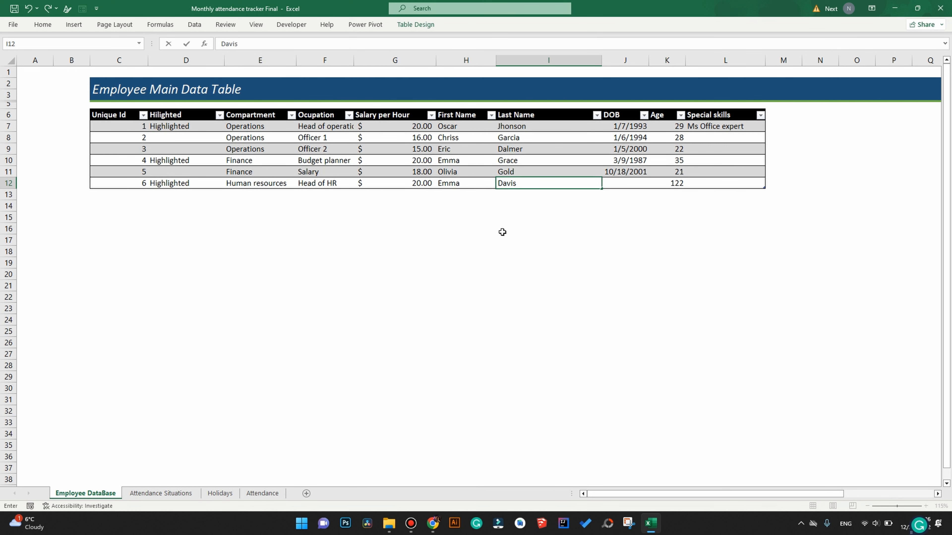
key("Tab")
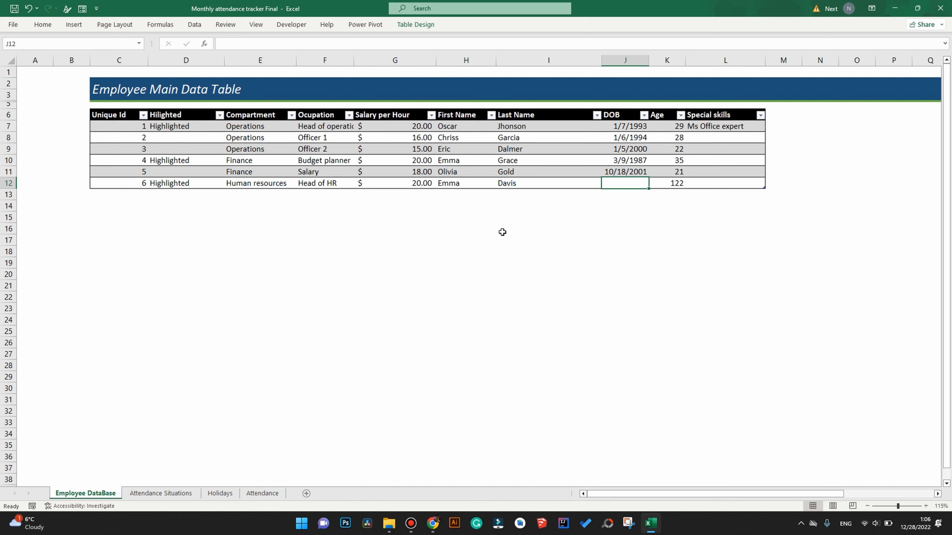
Enter birth date 7/15/2000 and skill Math Teacher, then return to the Attendance sheet.
type("7/15")
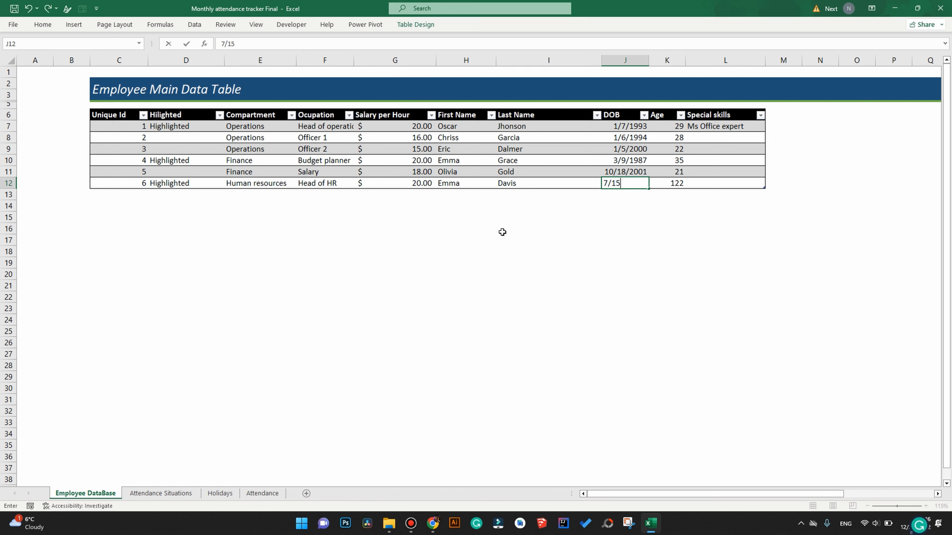
type("/2000")
key("Tab")
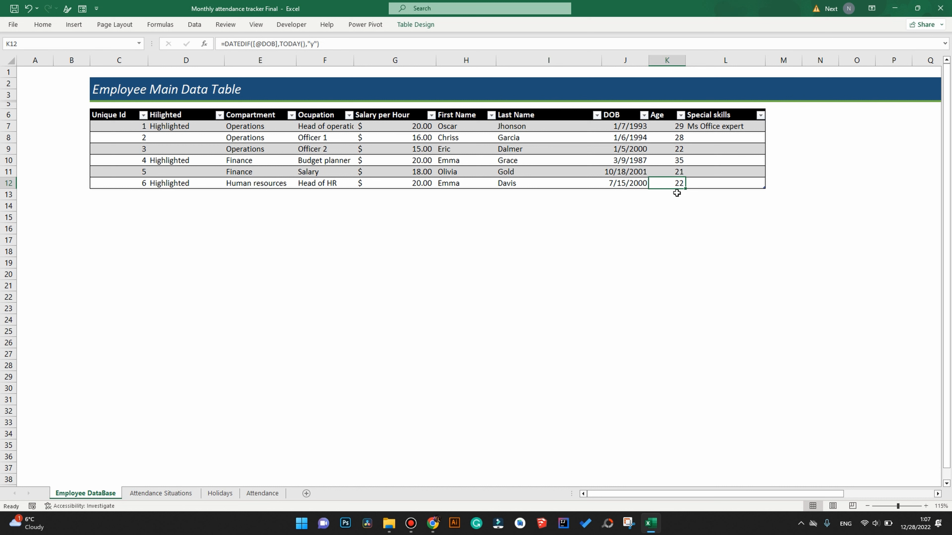
key("Tab")
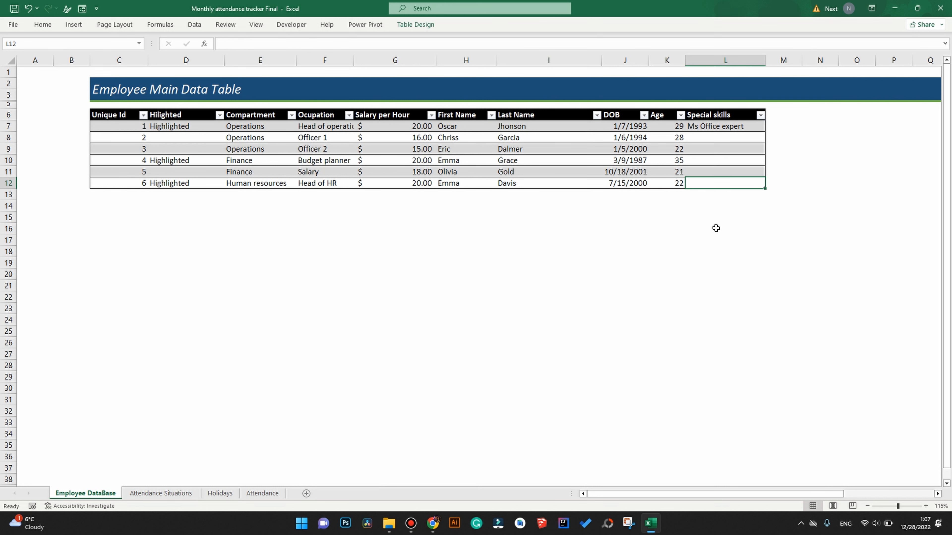
type("Math Teacher")
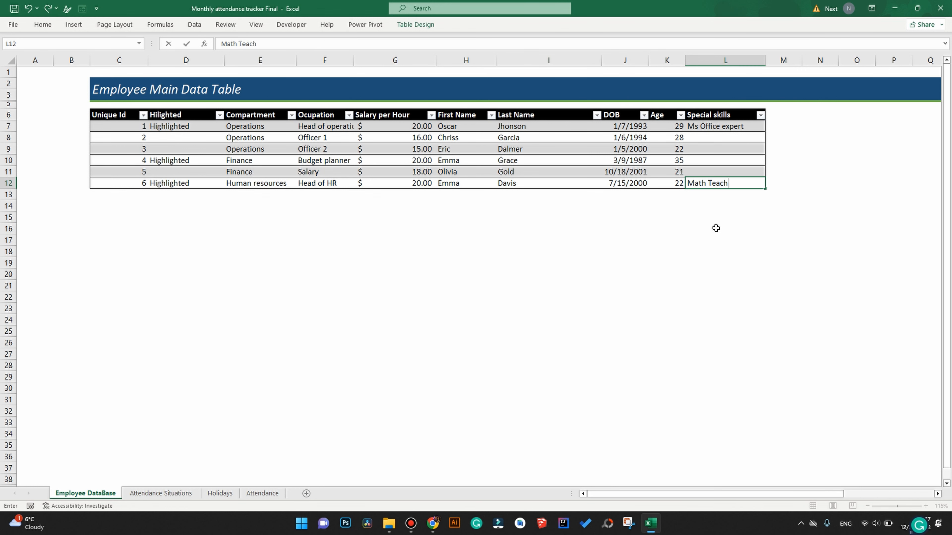
left_click(716, 228)
left_click(279, 494)
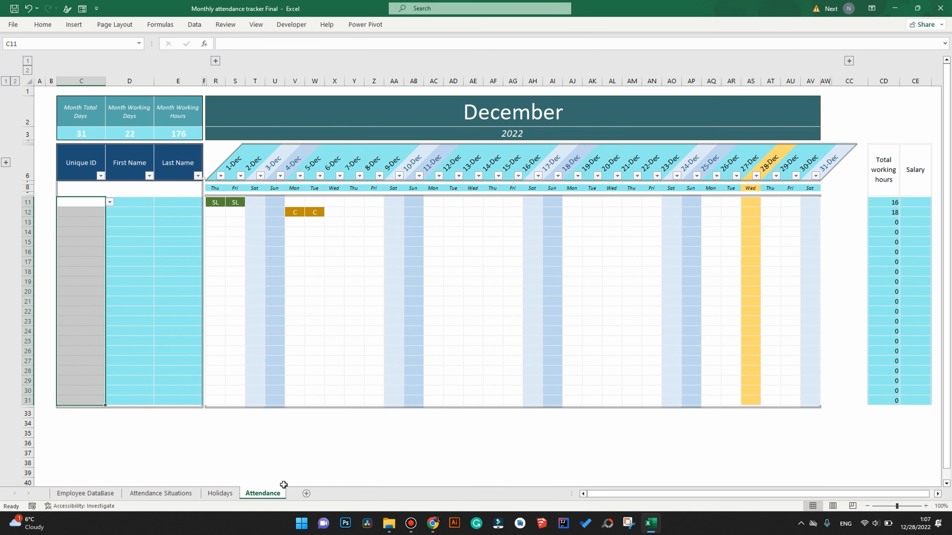
Assign employee ID 1 to Attendance row 11 and check the looked-up first and last name.
left_click(81, 202)
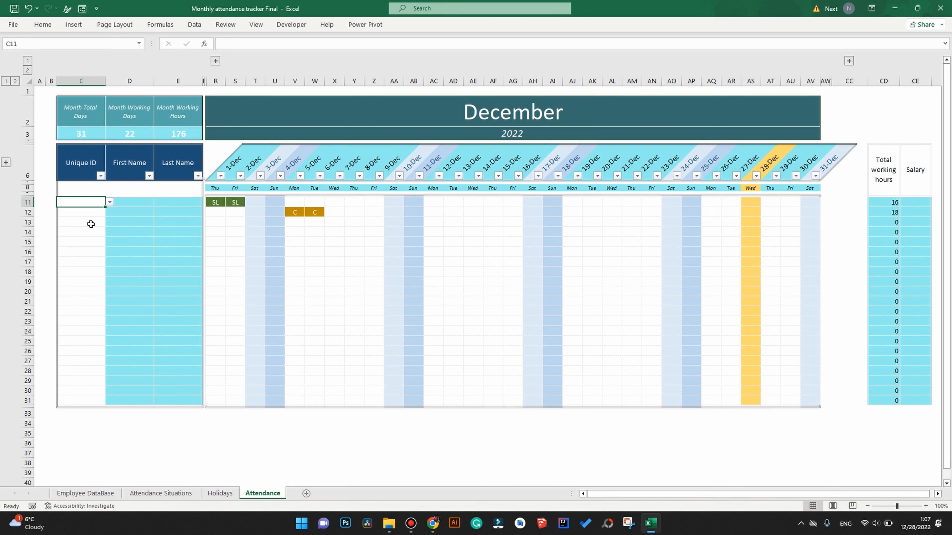
left_click(110, 202)
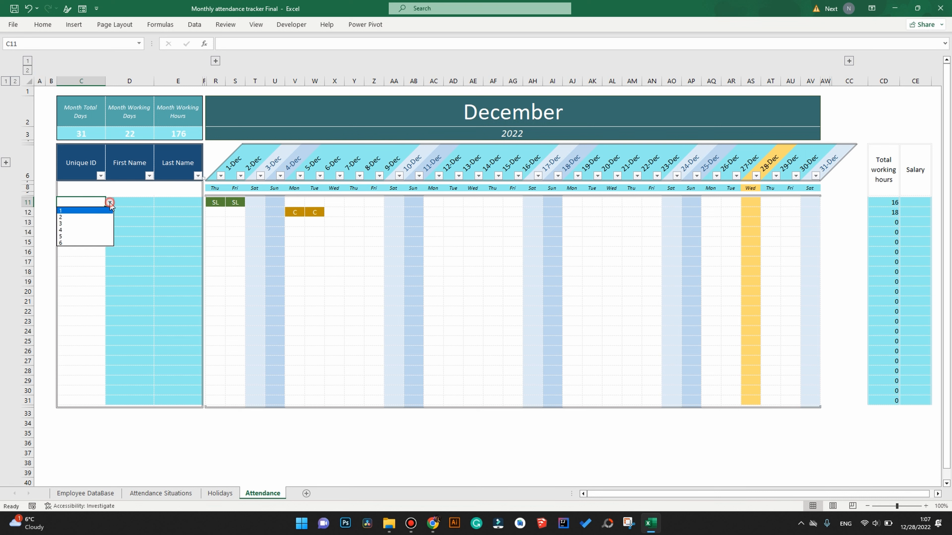
left_click(102, 212)
left_click_drag(121, 202, 173, 207)
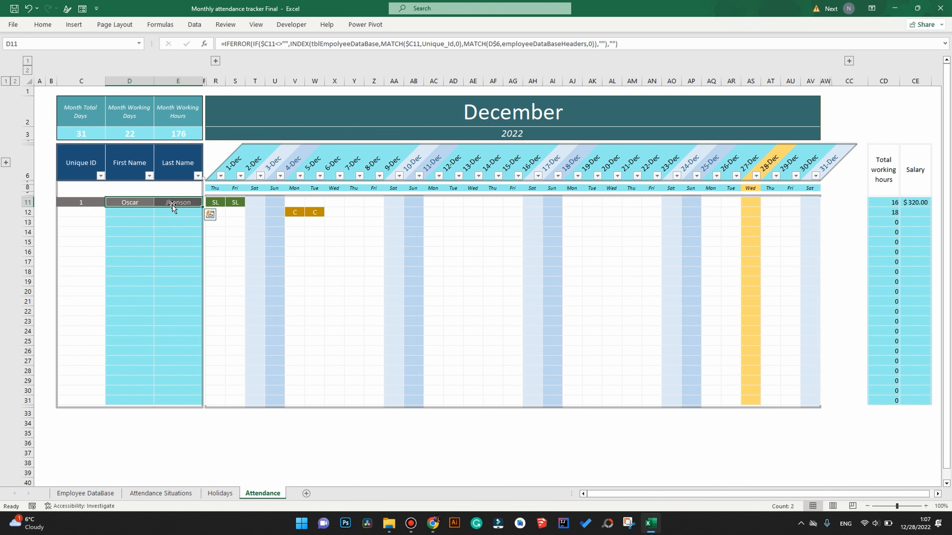
left_click_drag(83, 203, 171, 205)
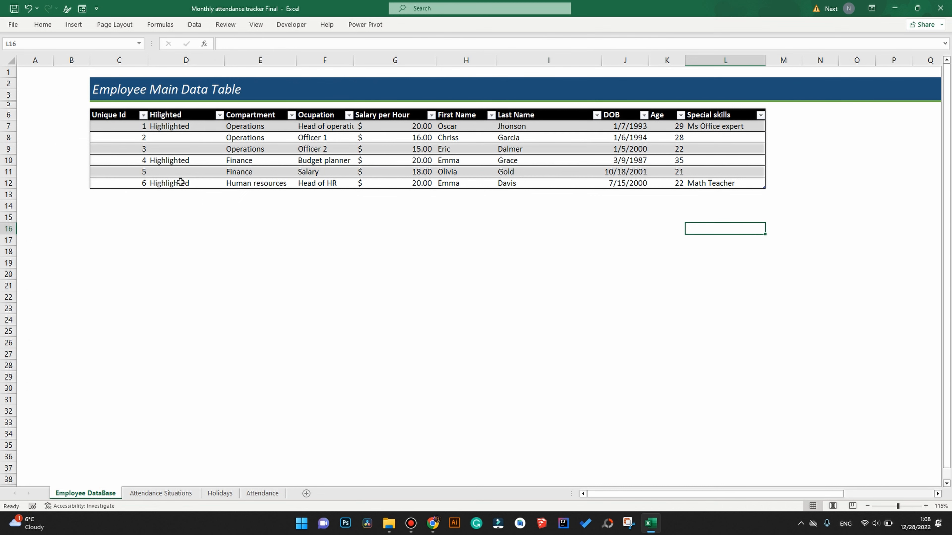
Test clearing and restoring the first employee's Highlighted mark, then expand the Reporting columns.
left_click(180, 126)
key("Delete")
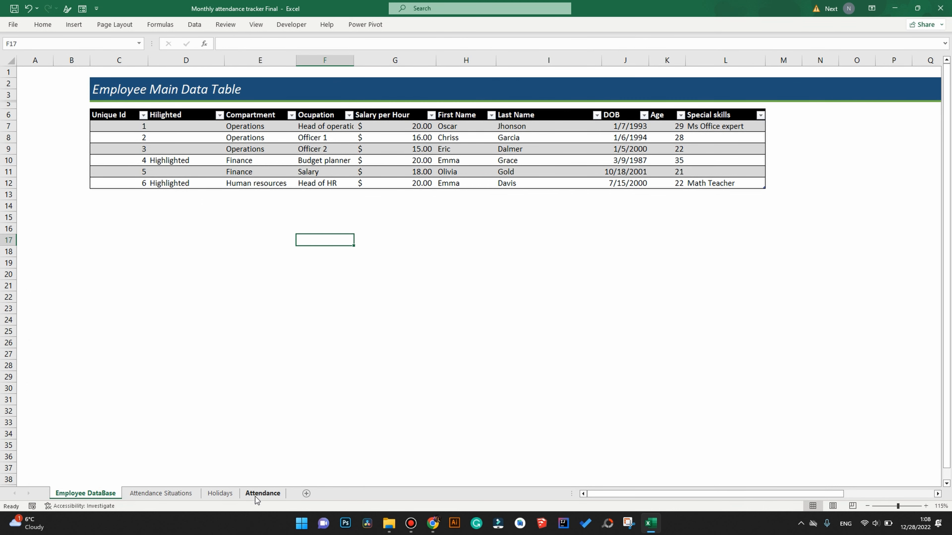
left_click(262, 494)
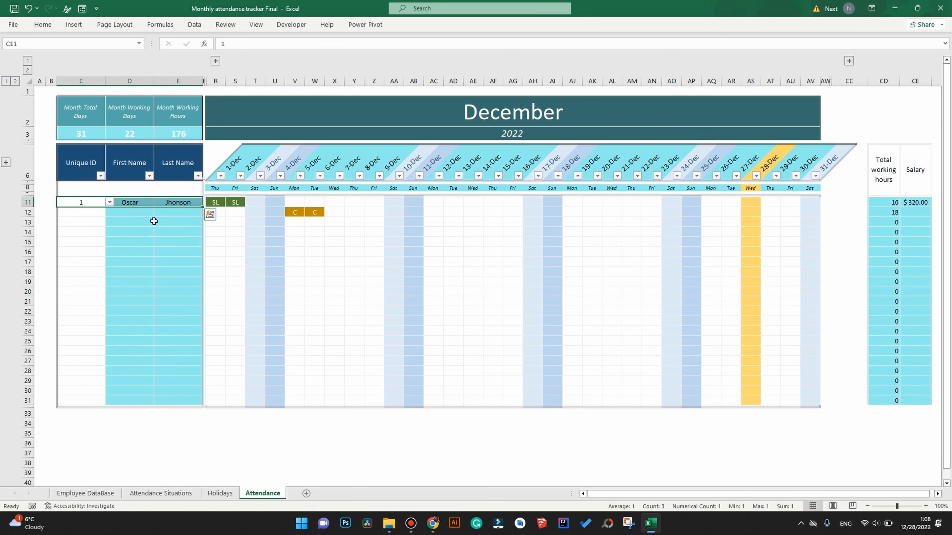
left_click(85, 493)
key("ctrl+z")
left_click(262, 493)
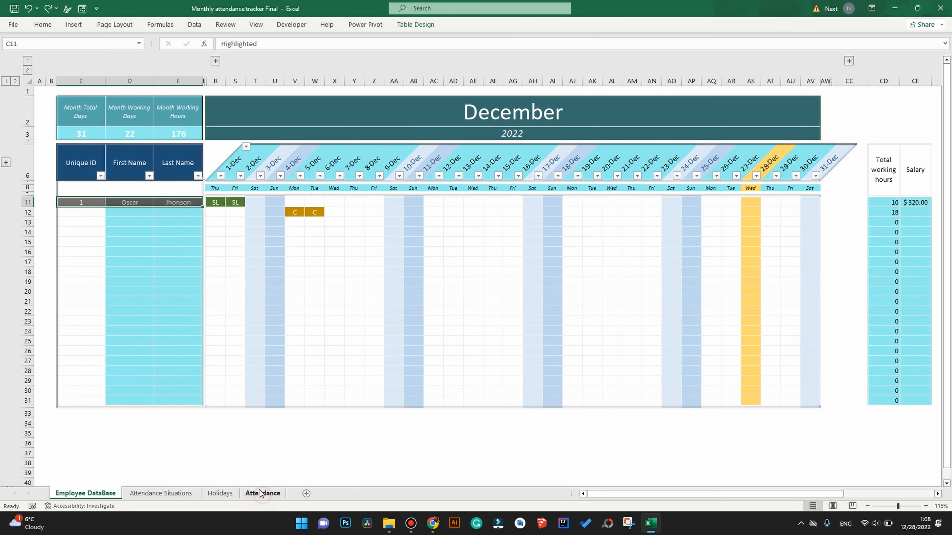
left_click(219, 62)
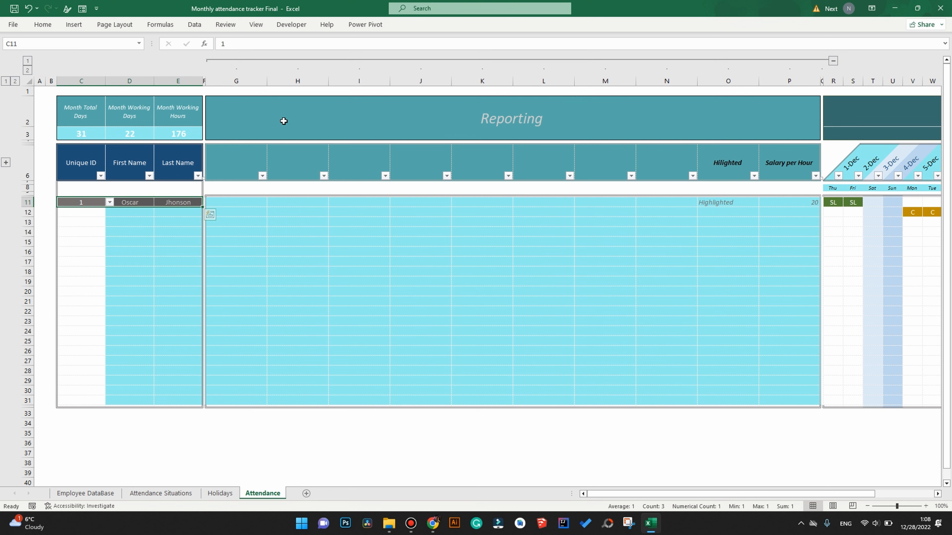
Set Reporting headers G6–J6 to Compartment, Ocupation, Special skills and Age.
left_click(255, 157)
left_click(271, 176)
left_click(264, 196)
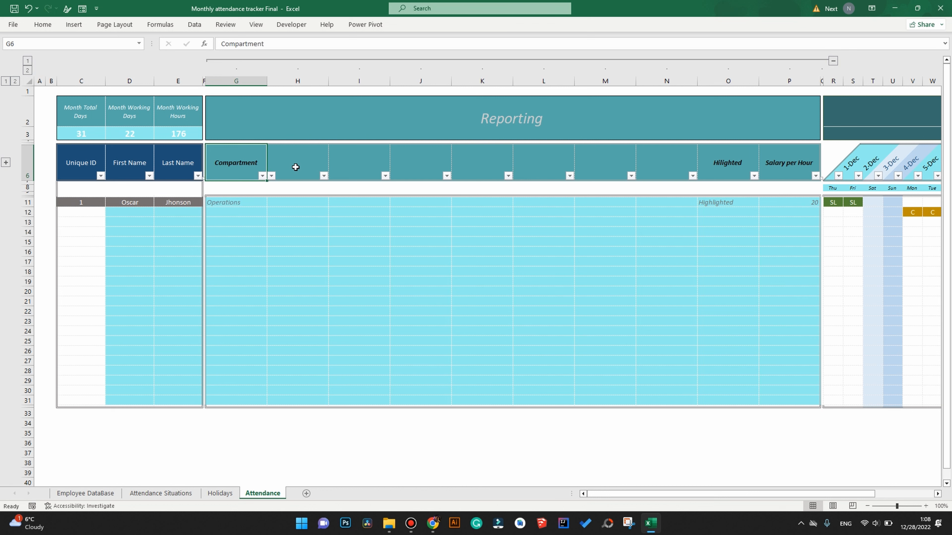
left_click(296, 167)
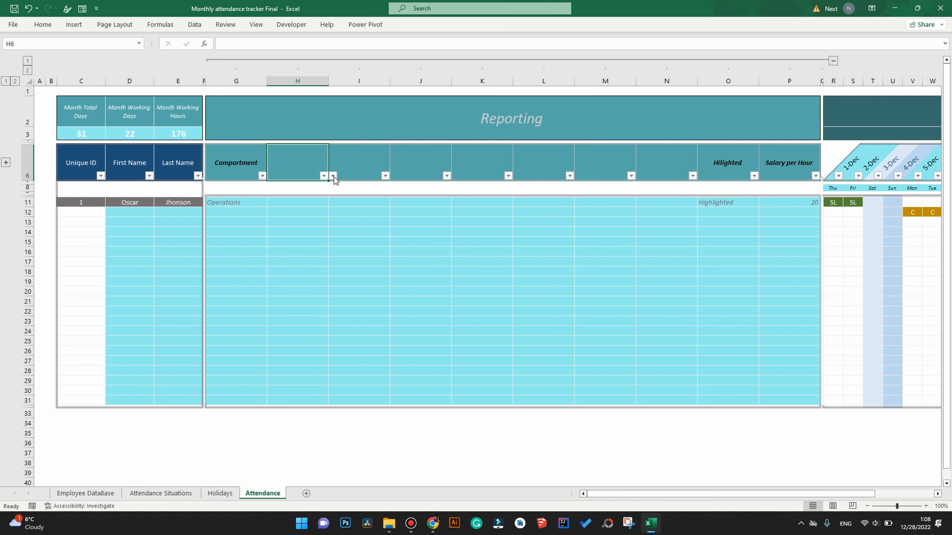
left_click(323, 175)
left_click(289, 205)
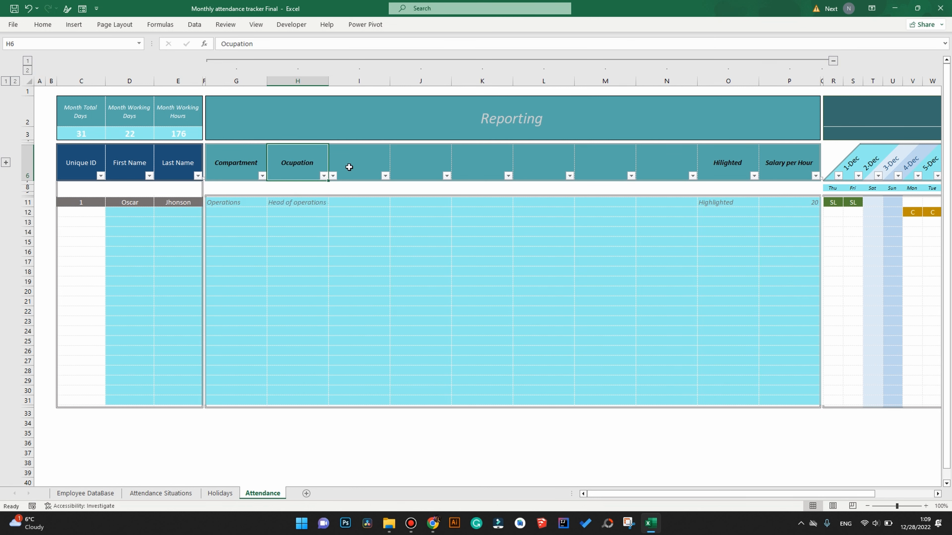
left_click(371, 169)
left_click(396, 175)
left_click_drag(393, 209, 394, 219)
left_click(346, 230)
left_click(420, 165)
left_click(446, 176)
left_click_drag(454, 202, 455, 213)
left_click(424, 223)
Fill Attendance rows 12–16 with employee IDs 2, 3, 4, 5 and 6.
left_click(80, 212)
left_click(110, 212)
left_click(94, 227)
left_click(90, 223)
left_click(110, 222)
left_click(93, 237)
left_click(90, 232)
left_click(110, 232)
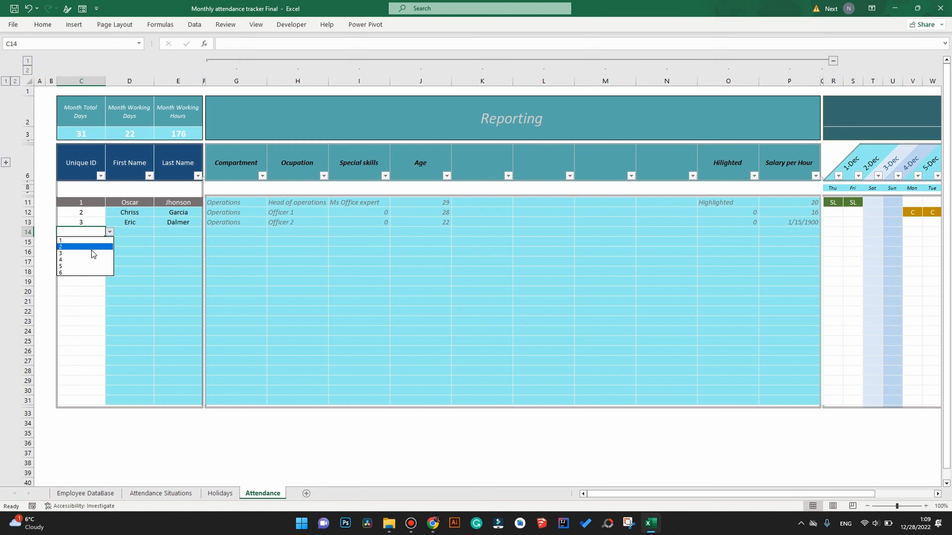
left_click(93, 247)
left_click(101, 242)
left_click(84, 255)
left_click(110, 252)
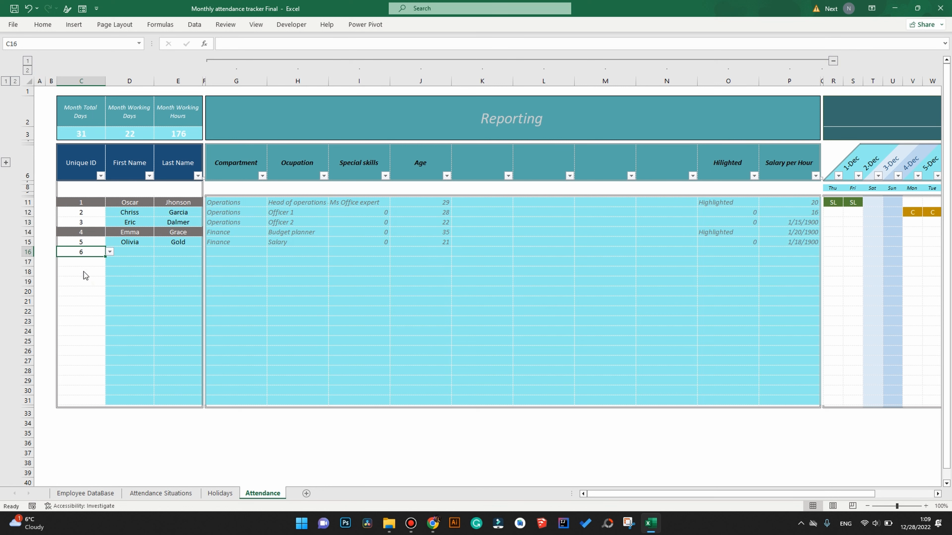
left_click(84, 271)
left_click_drag(236, 202, 791, 399)
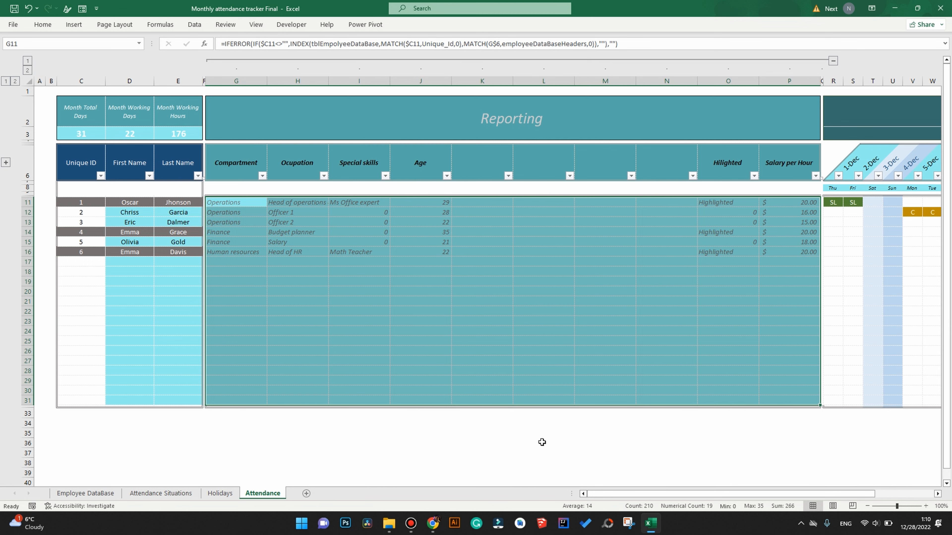
Add two new Employee DataBase headers in M6:N6, the second being 'Days passed from last ME'.
left_click(105, 496)
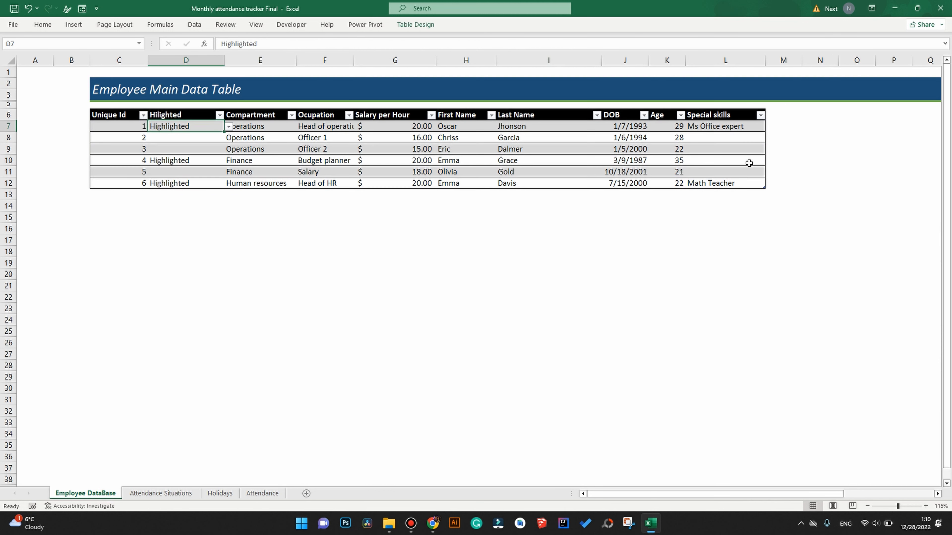
left_click(792, 115)
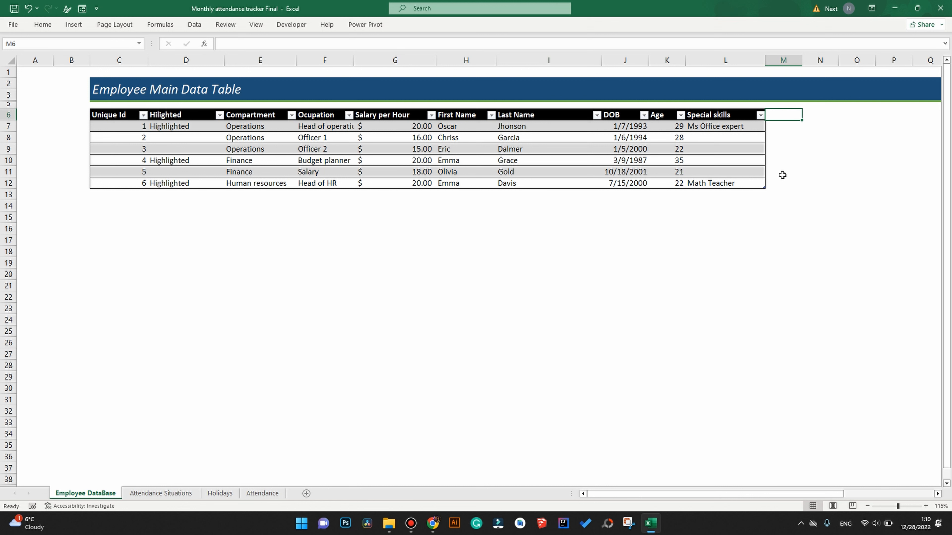
type("Medical expenses")
key("Tab")
type("Days pas")
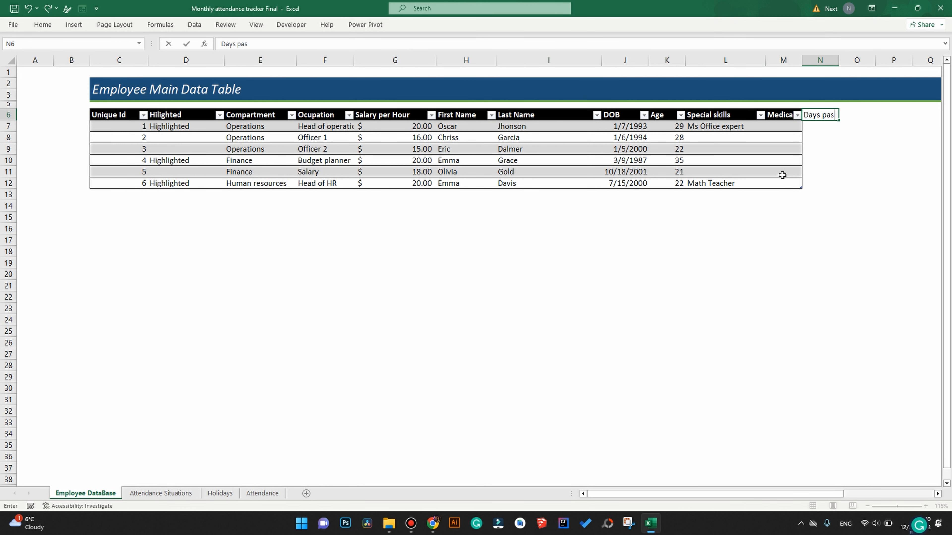
type("sed from last ME")
left_click_drag(783, 60, 820, 60)
left_click_drag(824, 494, 860, 495)
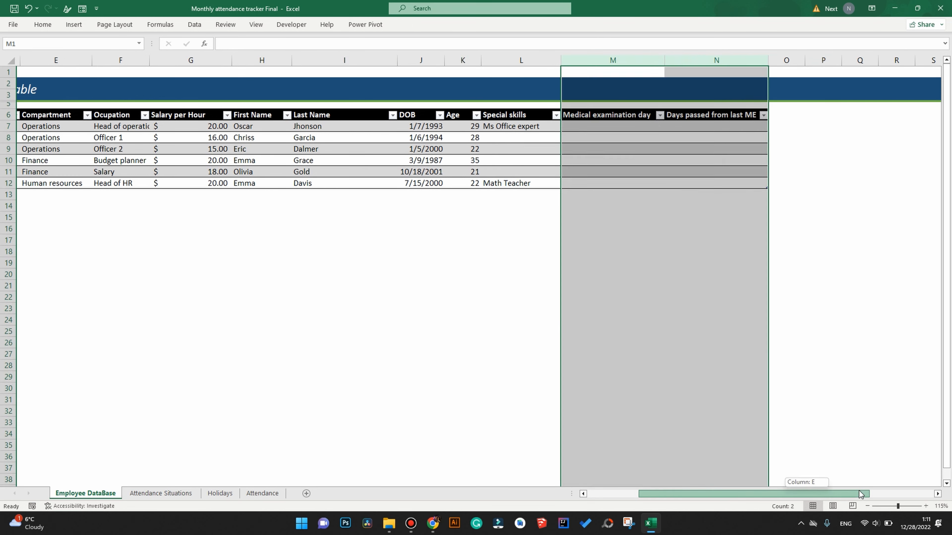
Enter exam dates 1/2/2021, 5/4/2021, 12/3/2021, 11/23/2022, 1/1/2020 and 3/18/2022 in M7:M12.
left_click(615, 126)
type("1/2/2021")
key("Return")
type("5/4/202")
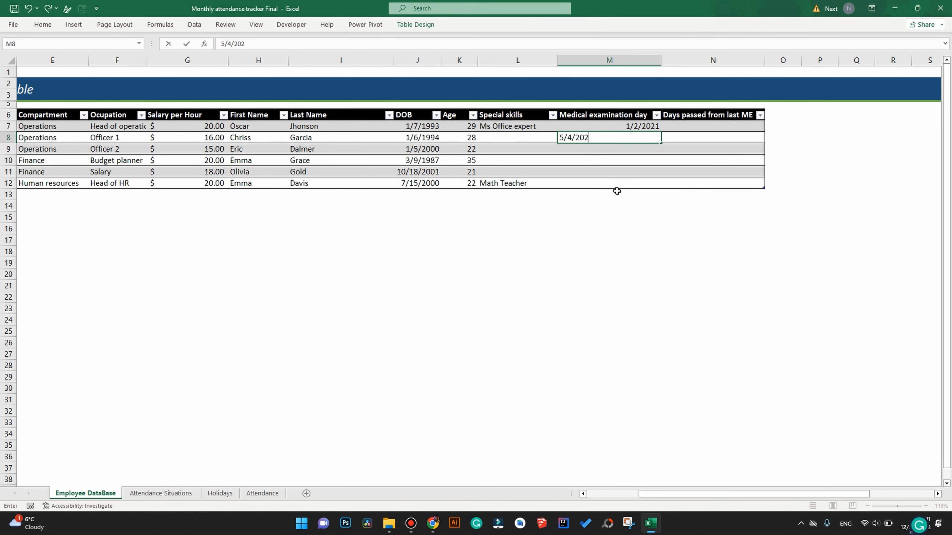
type("1")
key("Return")
type("12/3/2021")
key("Return")
type("11/23/2022")
key("Return")
type("1/")
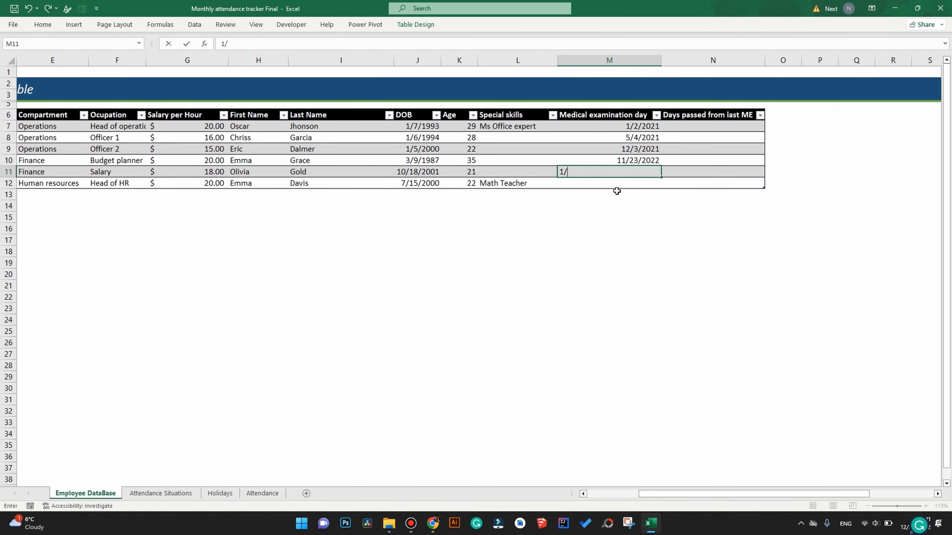
type("1/2020")
key("Return")
type("3/18/20")
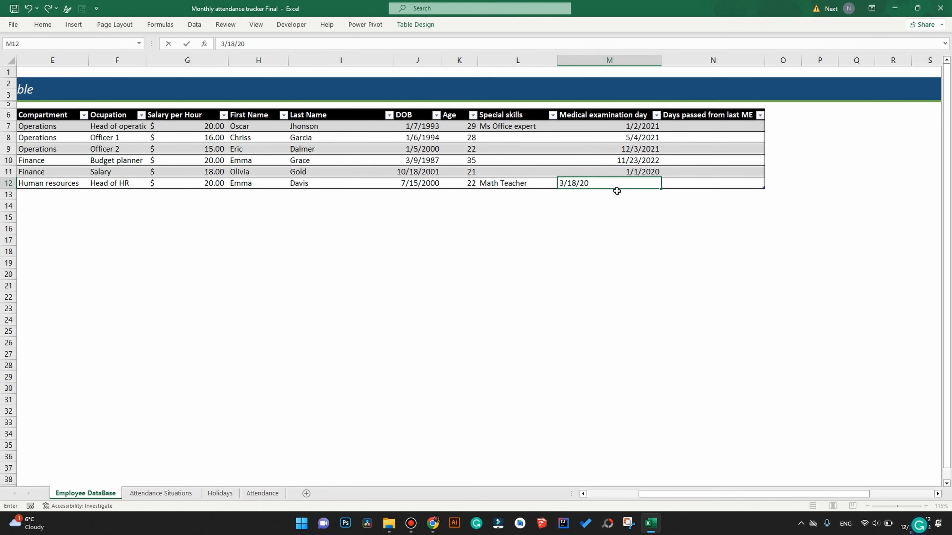
type("22")
key("Return")
Fill the days-passed column with =DATEDIF(exam date,TODAY(),"D").
left_click(666, 126)
type("=DATEDIF(")
left_click(636, 126)
type(",TODAY(),\"D\")")
key("Return")
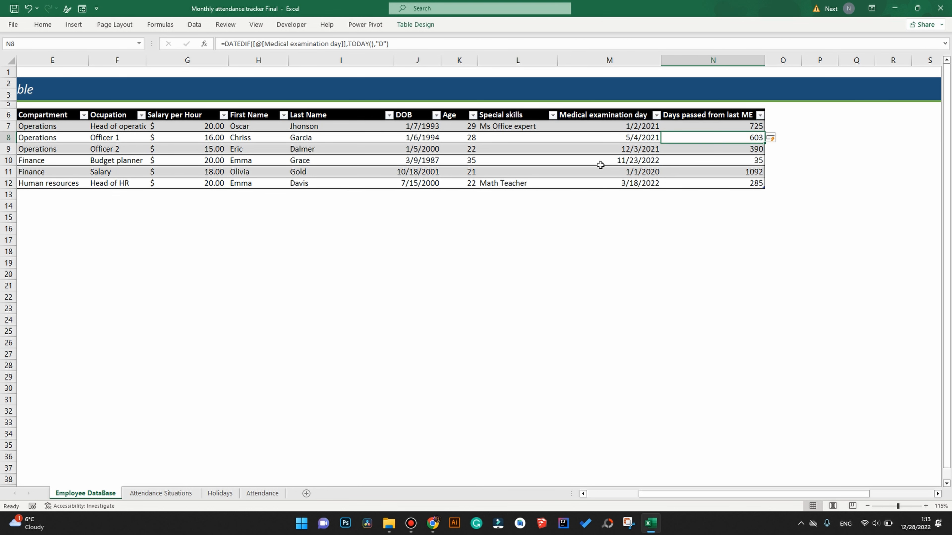
left_click_drag(604, 114, 712, 182)
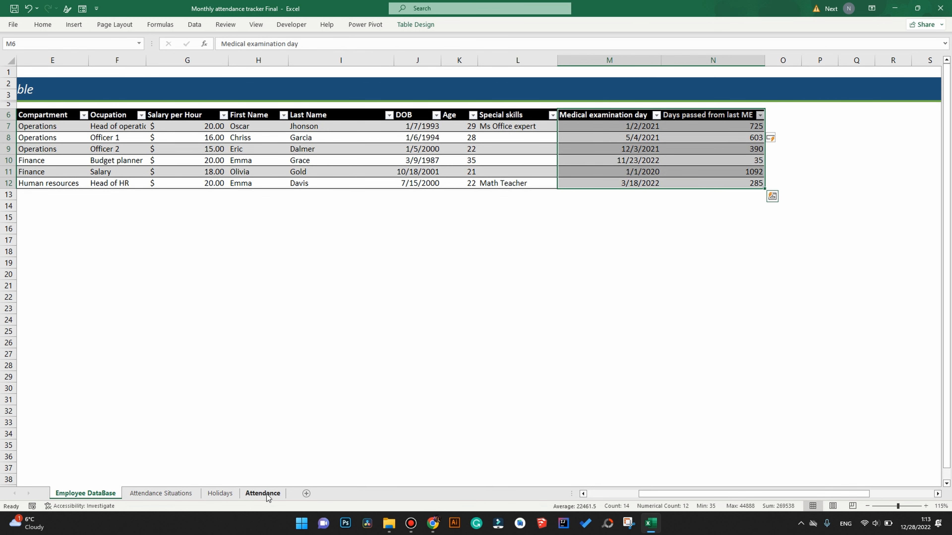
Choose 'Days passed from last ME' for Attendance Reporting column K6.
left_click(257, 497)
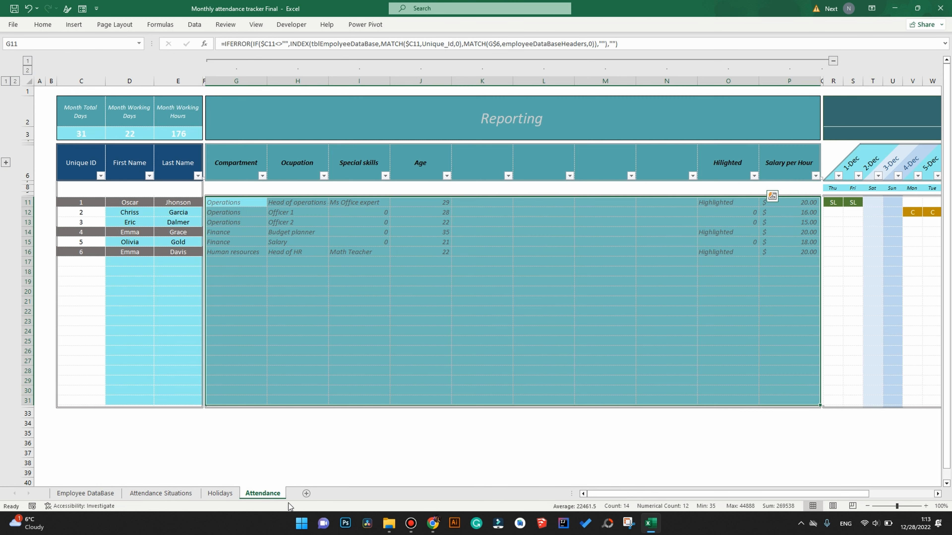
left_click(323, 447)
left_click(498, 165)
left_click(516, 176)
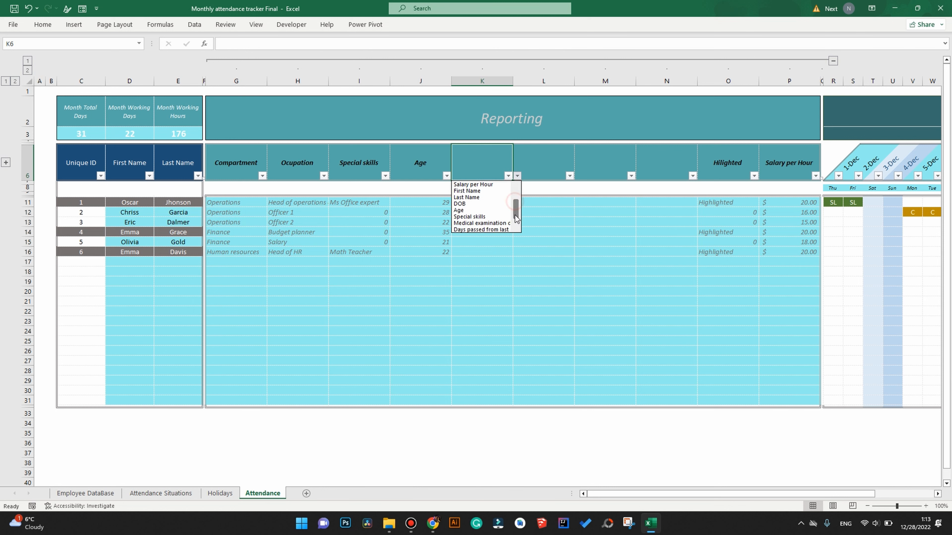
left_click(481, 230)
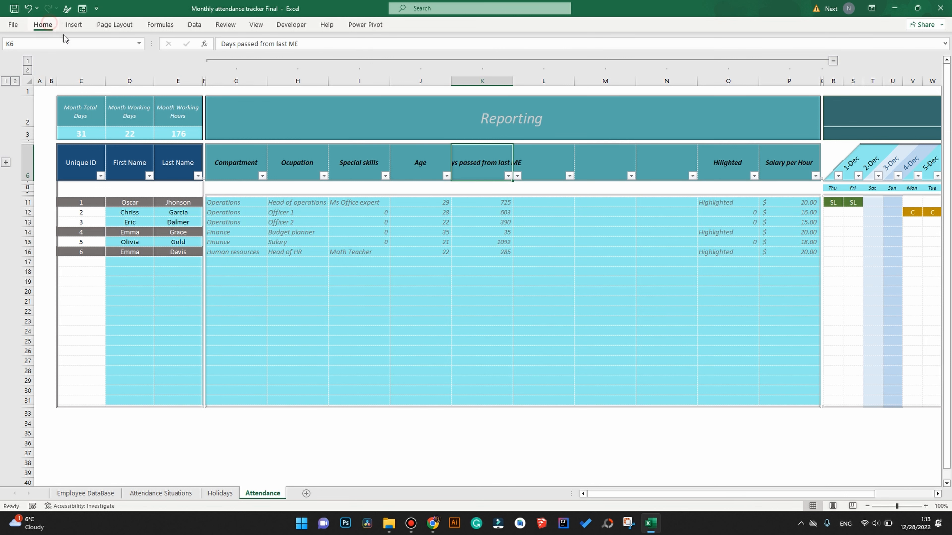
Wrap the K6 header text onto two lines.
left_click(42, 24)
left_click(286, 43)
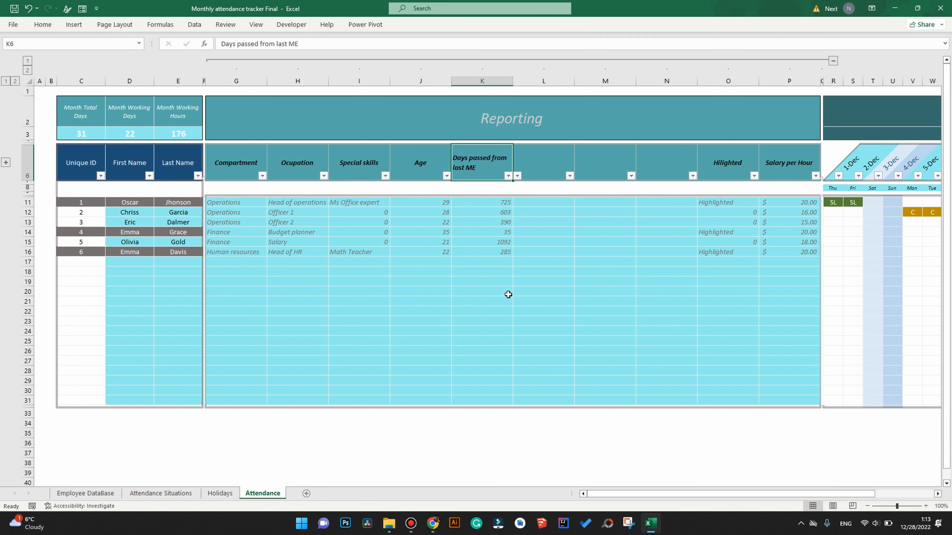
left_click_drag(717, 495, 748, 496)
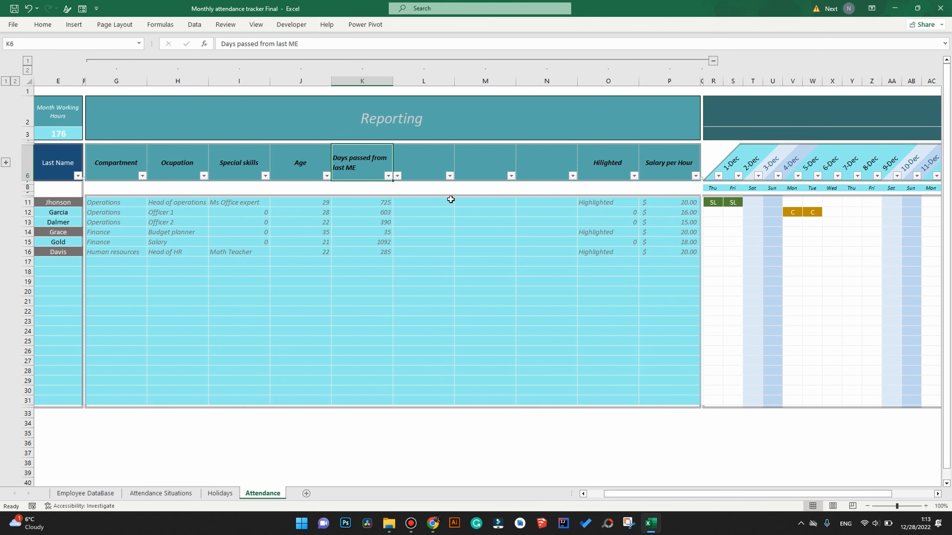
Inspect the formulas in E11 and K11 and the December calendar cells.
left_click(68, 204)
left_click(712, 204)
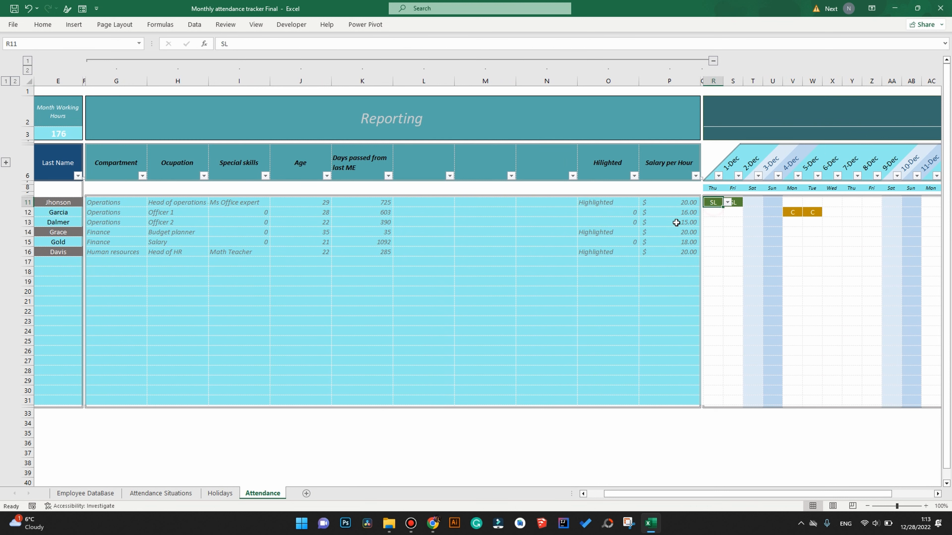
left_click(376, 201)
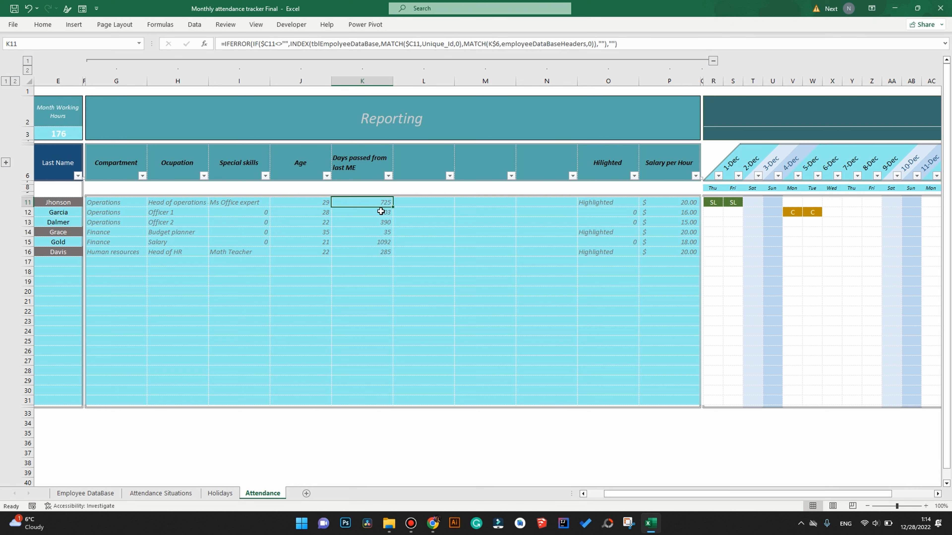
left_click(729, 165)
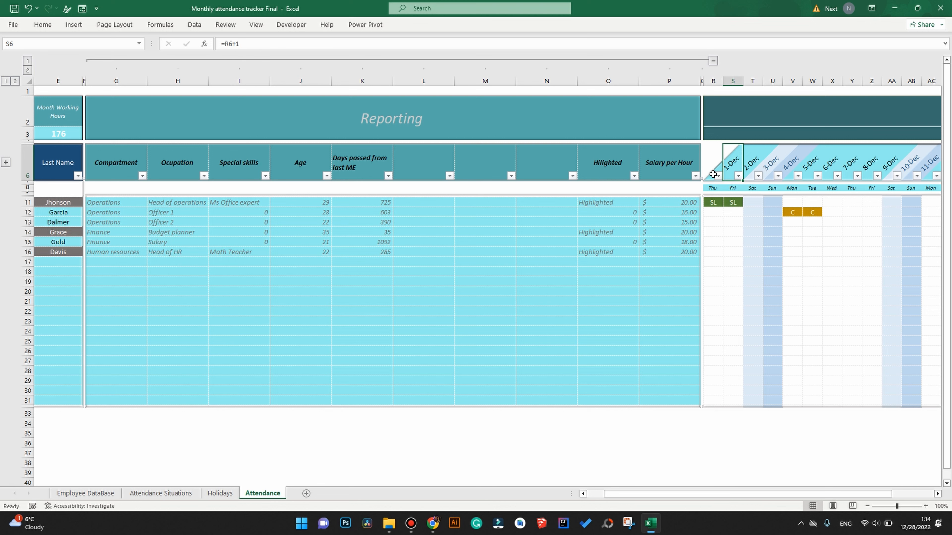
Password-protect the Attendance sheet with row insertion allowed, then collapse the Reporting columns.
left_click(226, 27)
left_click(409, 49)
type("123")
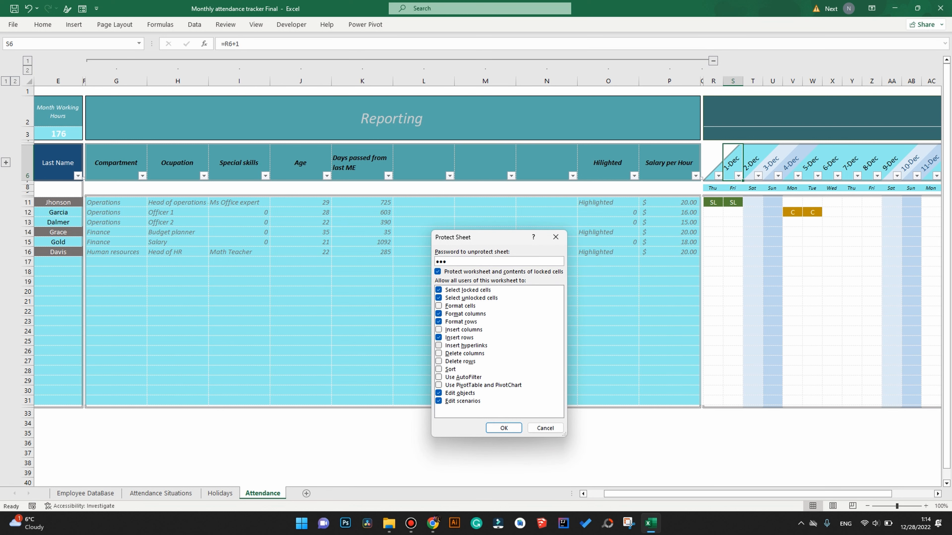
left_click(502, 428)
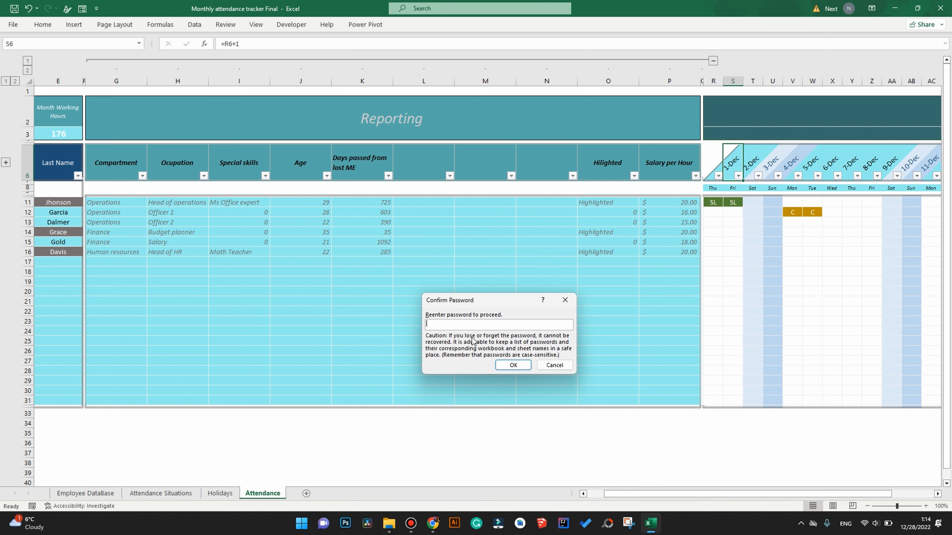
type("12")
left_click(506, 364)
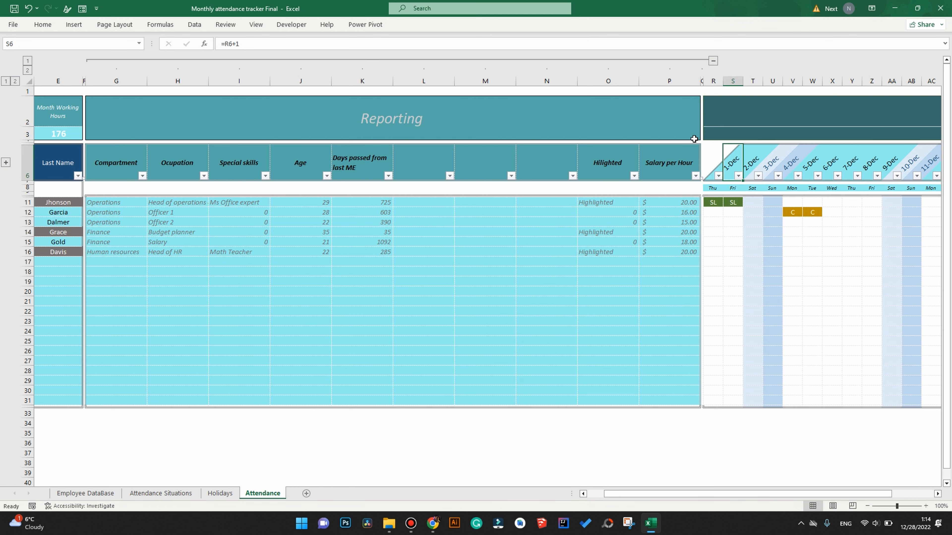
left_click(713, 60)
Enter attendance code E2 in Y18 and SL in AC18.
left_click(234, 271)
left_click(248, 272)
left_click(229, 305)
left_click(313, 271)
left_click(328, 271)
left_click(307, 292)
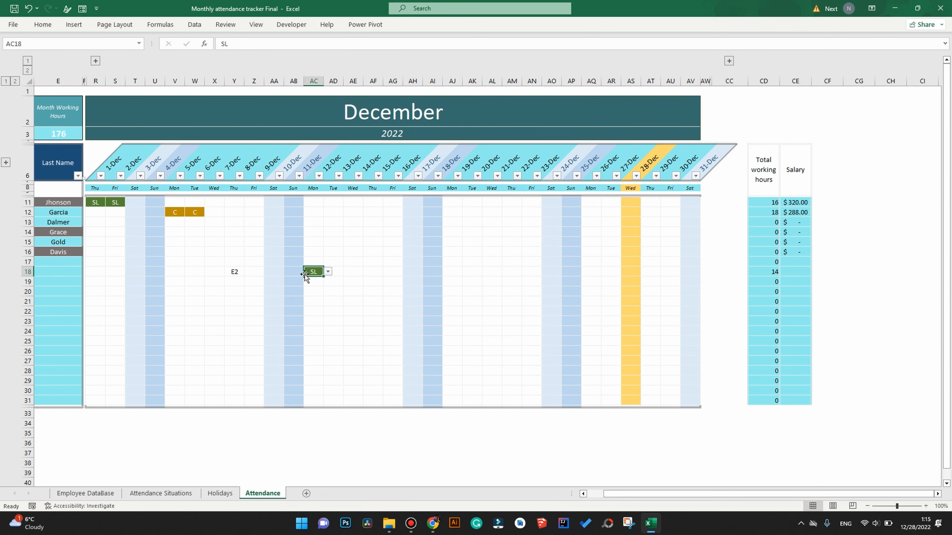
left_click_drag(661, 495, 644, 496)
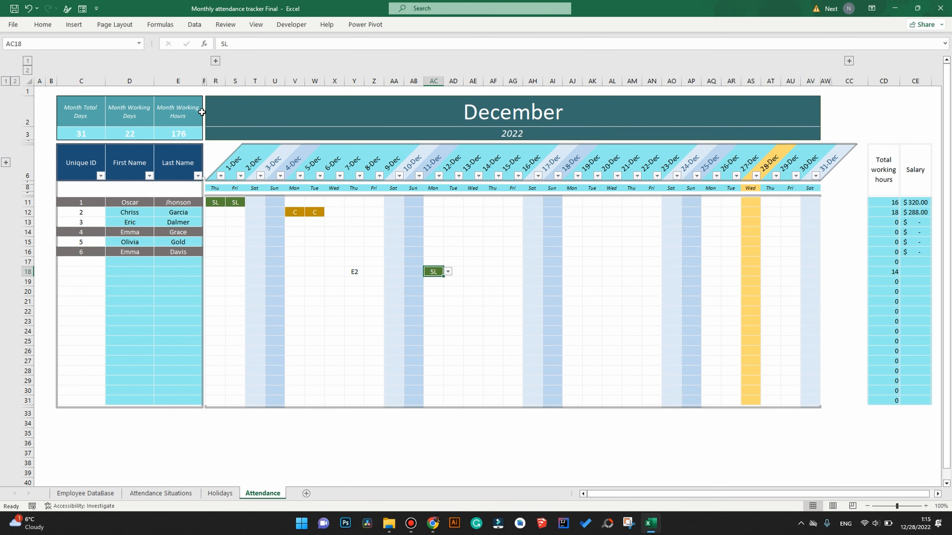
Expand the Reporting columns and, after trying DOB and others, set H6 to Salary per Hour.
left_click(217, 61)
left_click(289, 179)
left_click(333, 175)
left_click(285, 204)
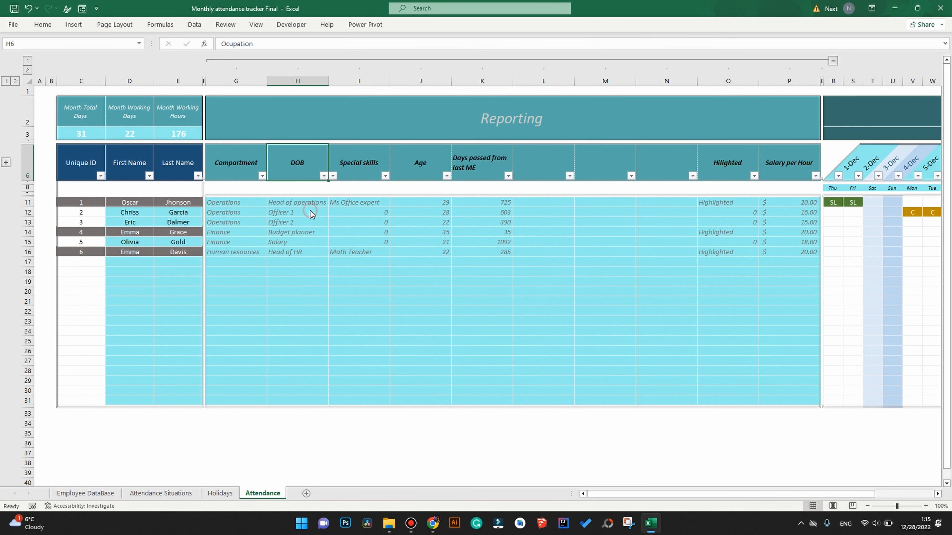
left_click(333, 175)
left_click(296, 223)
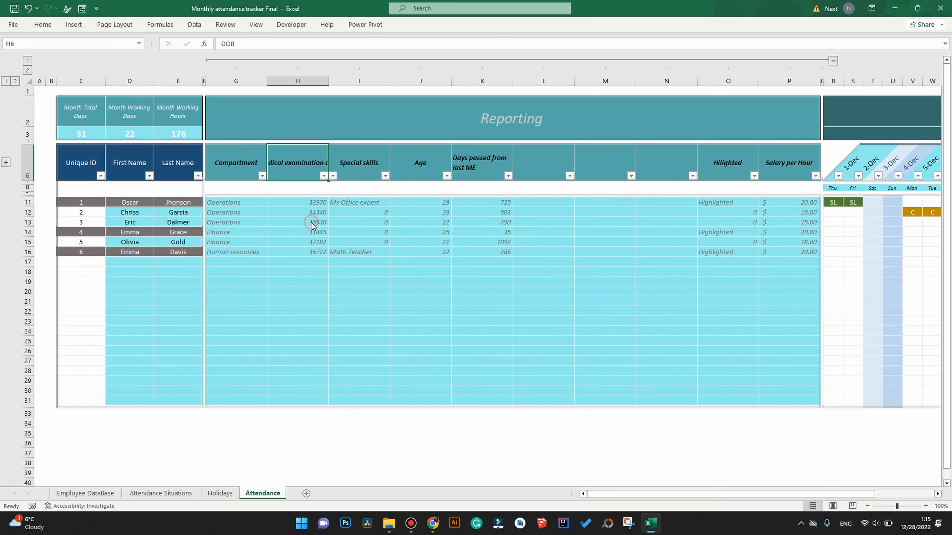
left_click(332, 175)
left_click(284, 217)
left_click(332, 176)
scroll(299, 209, "down", 1)
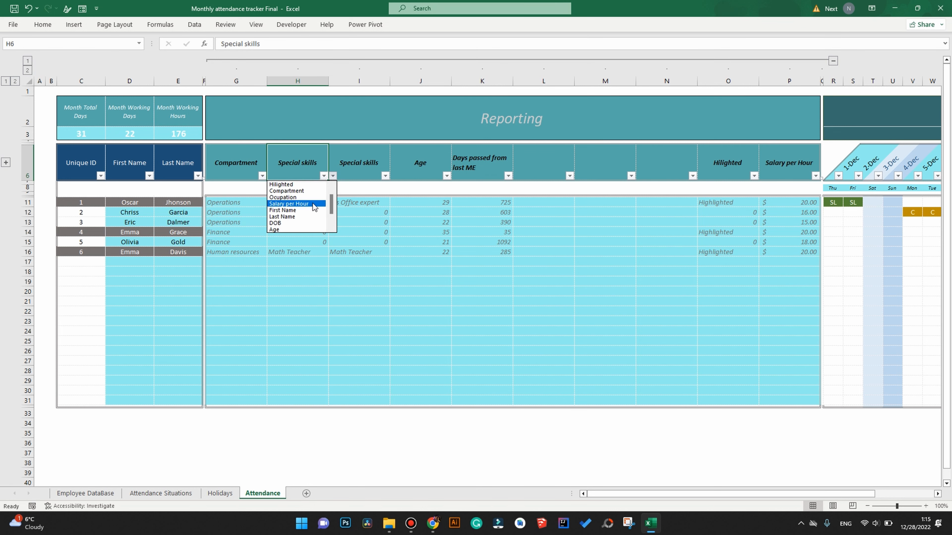
left_click(319, 215)
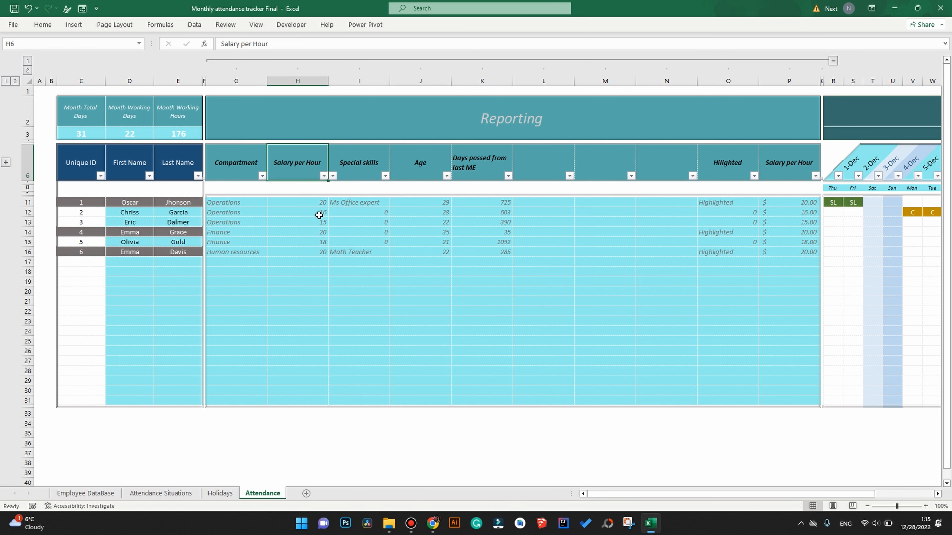
Confirm the Reporting title and E21 formula are locked, then collapse the Reporting columns.
left_click(322, 108)
double_click(323, 107)
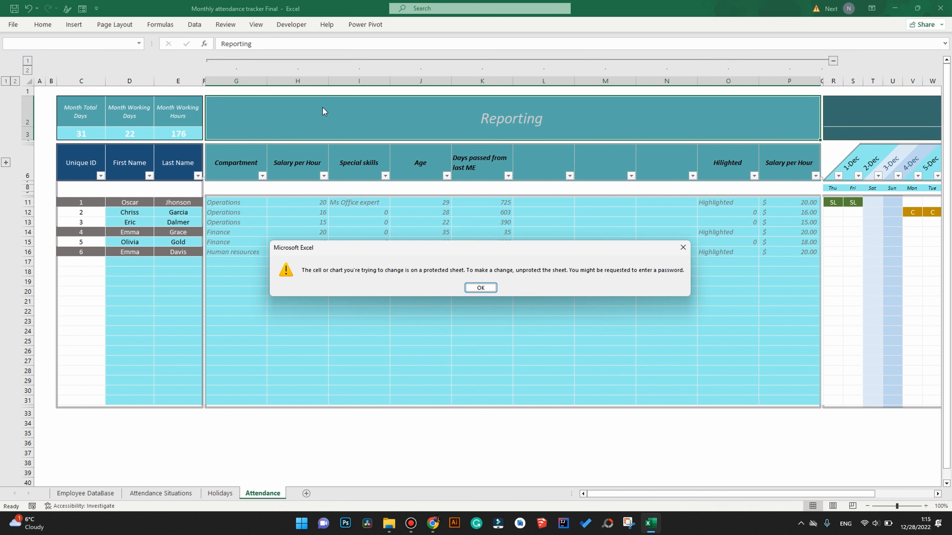
left_click(480, 287)
left_click(164, 298)
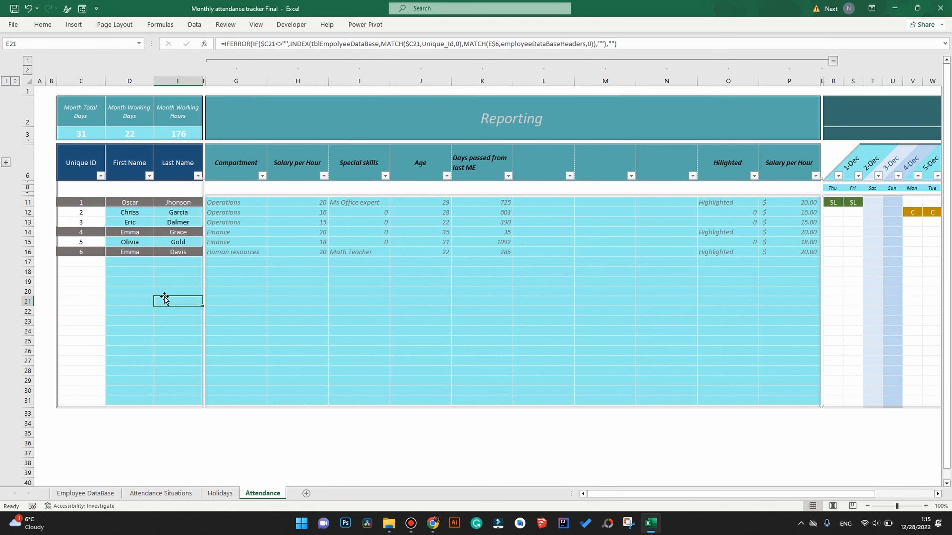
double_click(164, 297)
left_click(479, 288)
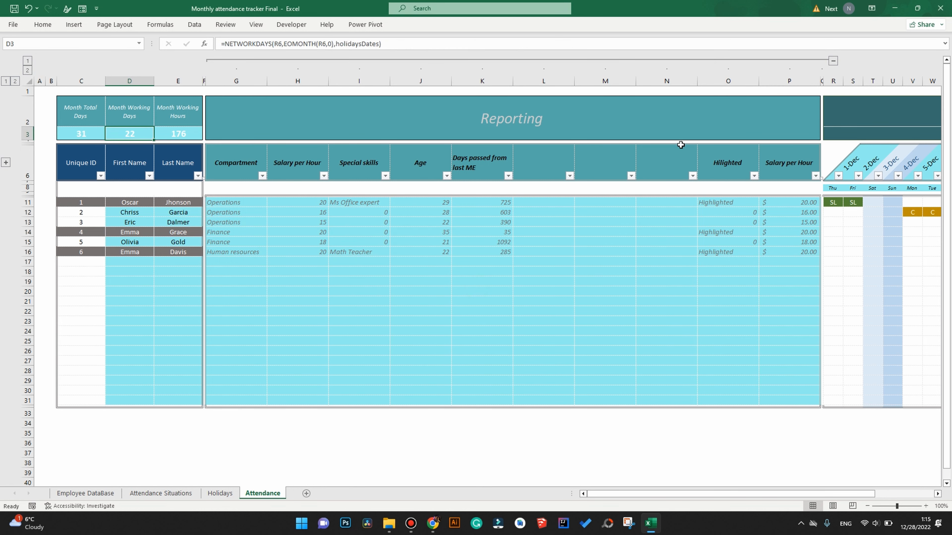
left_click(832, 61)
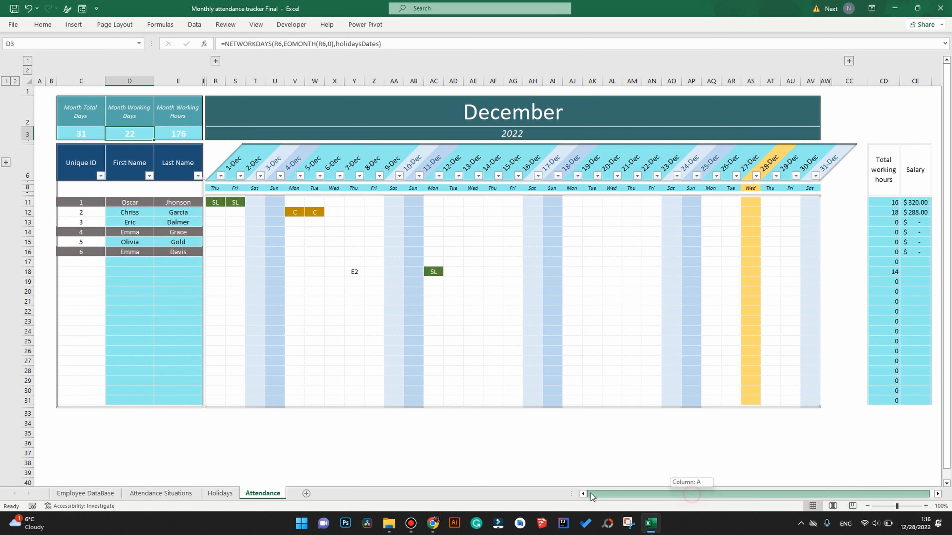
Check the empty ID cells C17:C31, then unprotect the Attendance sheet with its password.
left_click_drag(83, 258, 92, 399)
left_click(80, 400)
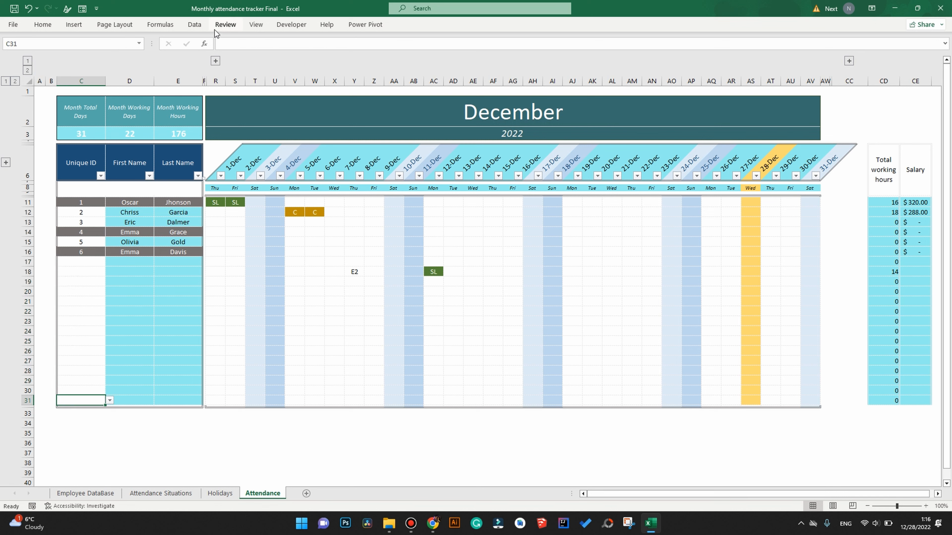
left_click(222, 27)
left_click(390, 58)
type("****")
key("Return")
Insert a new row 31 and copy row 30's formatting into it.
right_click(28, 401)
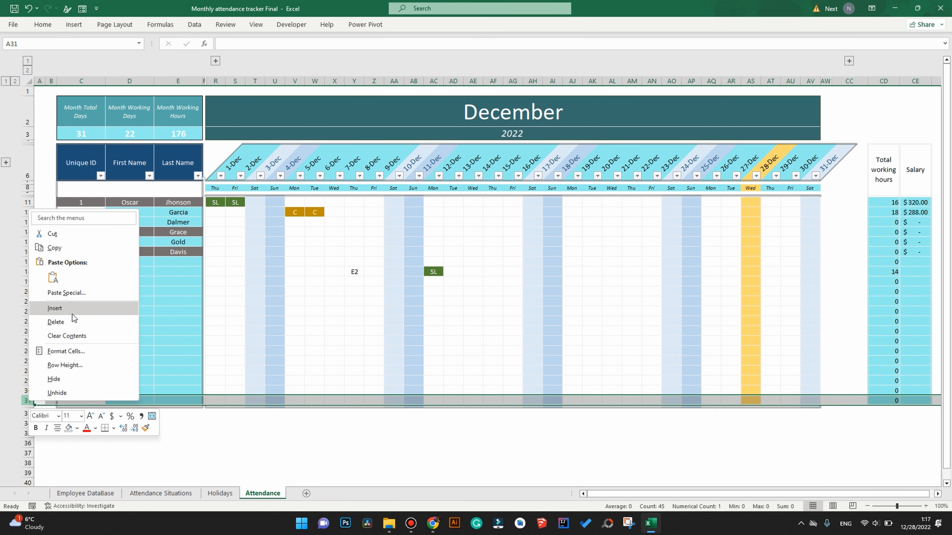
left_click(60, 309)
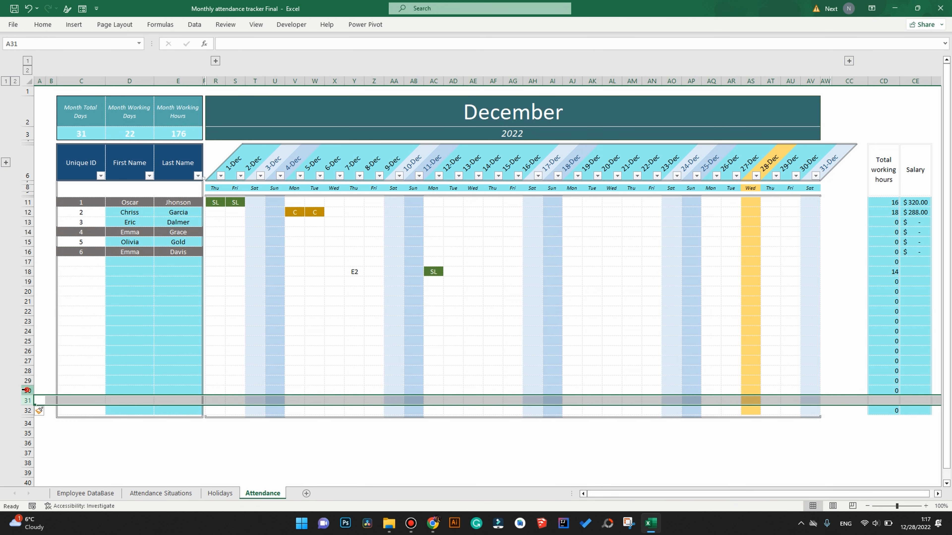
left_click(24, 390)
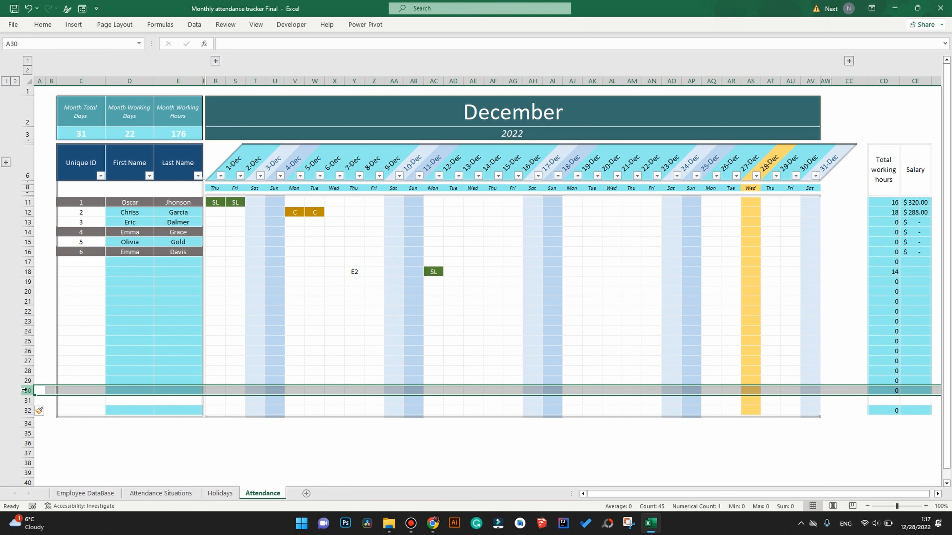
left_click_drag(35, 396, 36, 405)
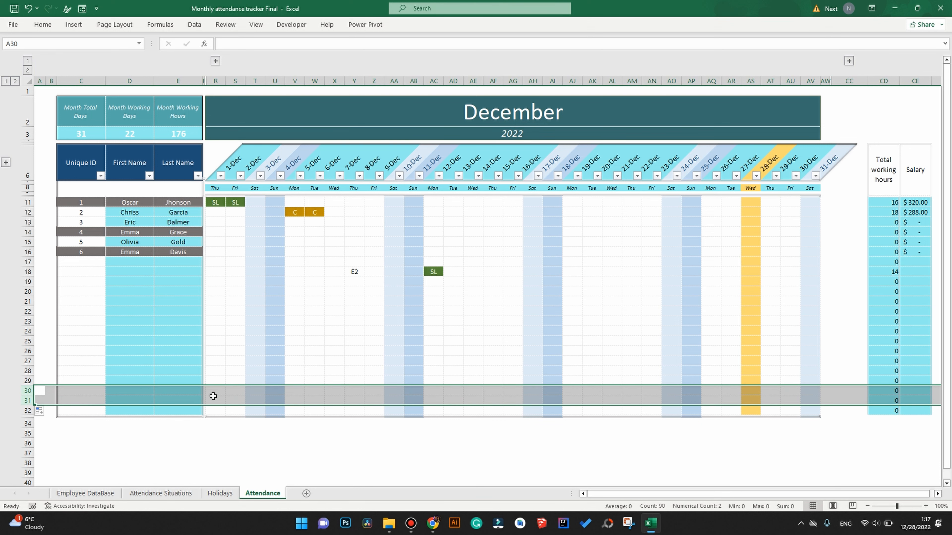
Select the whole of row 31 and drag it higher up the table.
left_click(213, 398)
left_click_drag(212, 398, 809, 400)
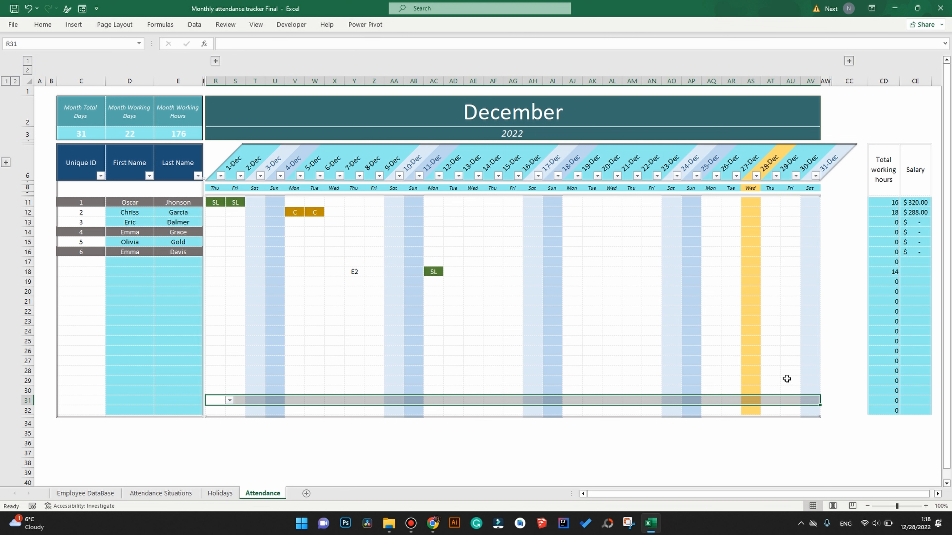
left_click(25, 399)
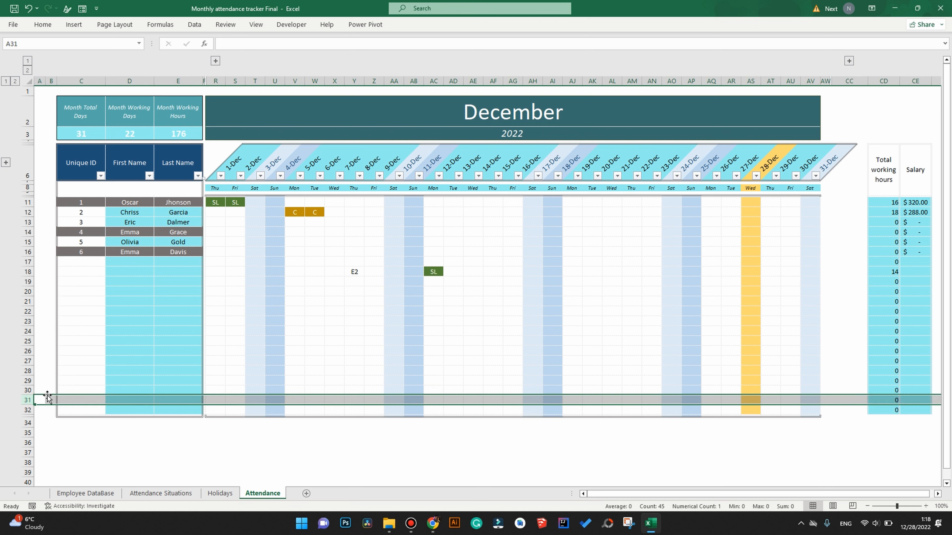
left_click_drag(47, 398, 46, 358)
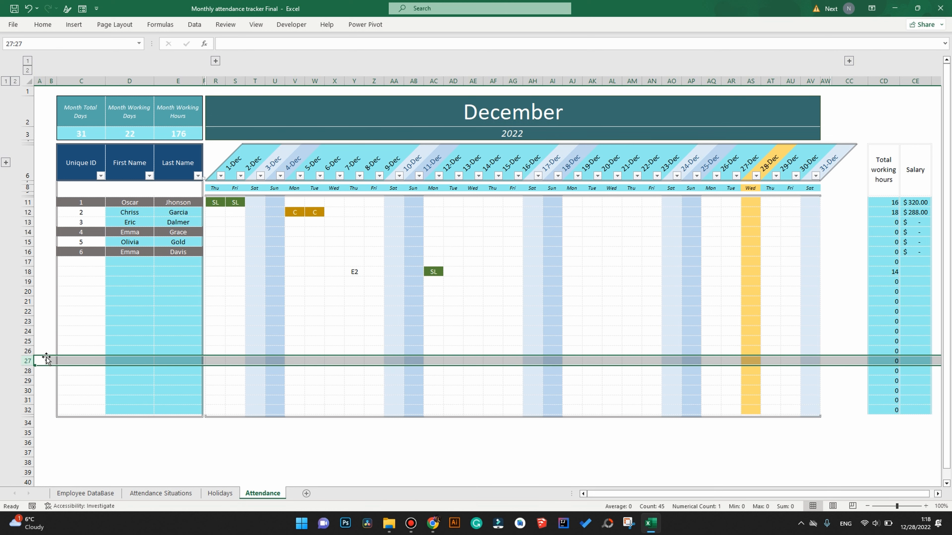